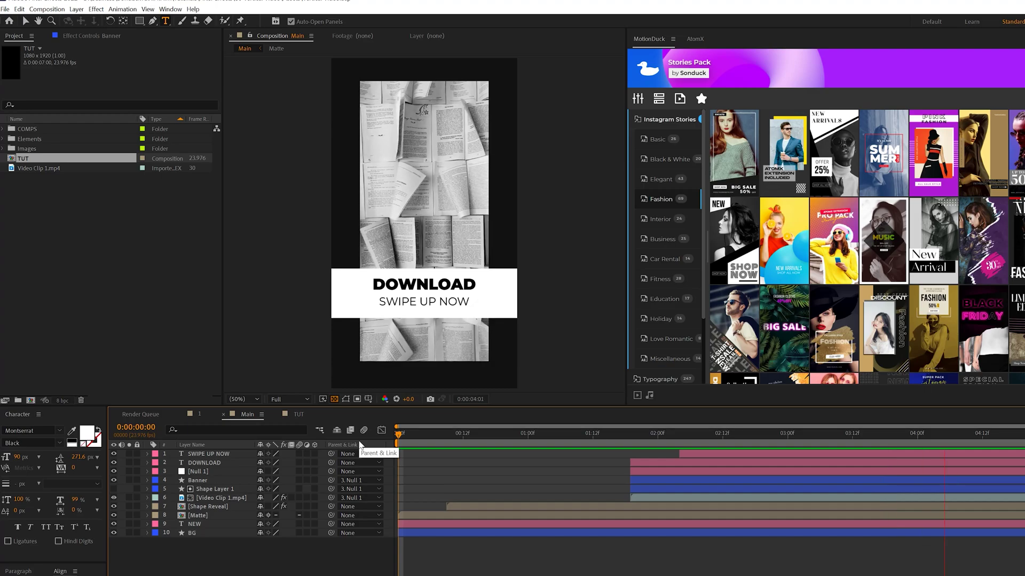
Play the Main composition from the start to preview the finished Instagram story animation
left_click_drag(427, 433, 379, 437)
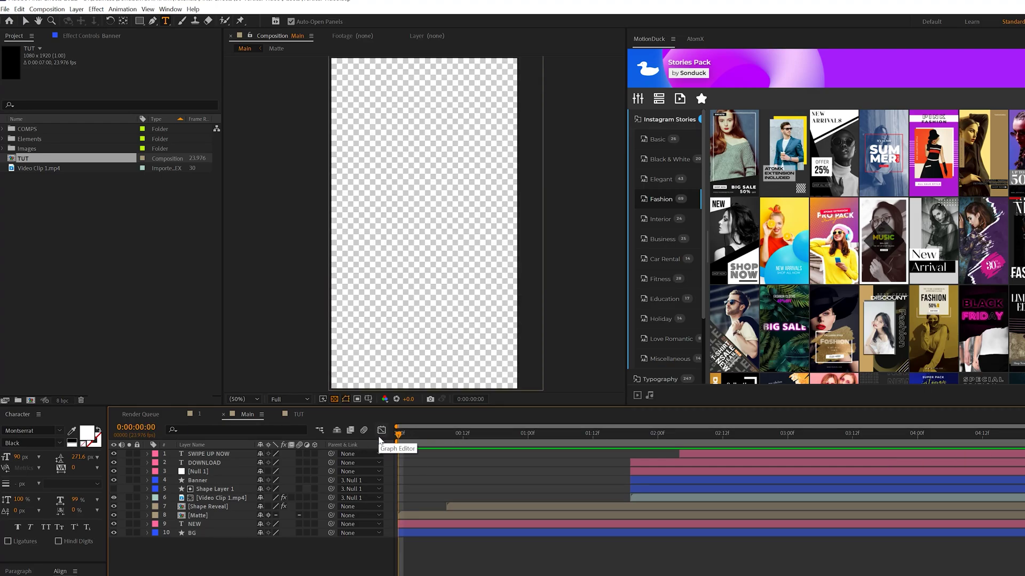
key("space")
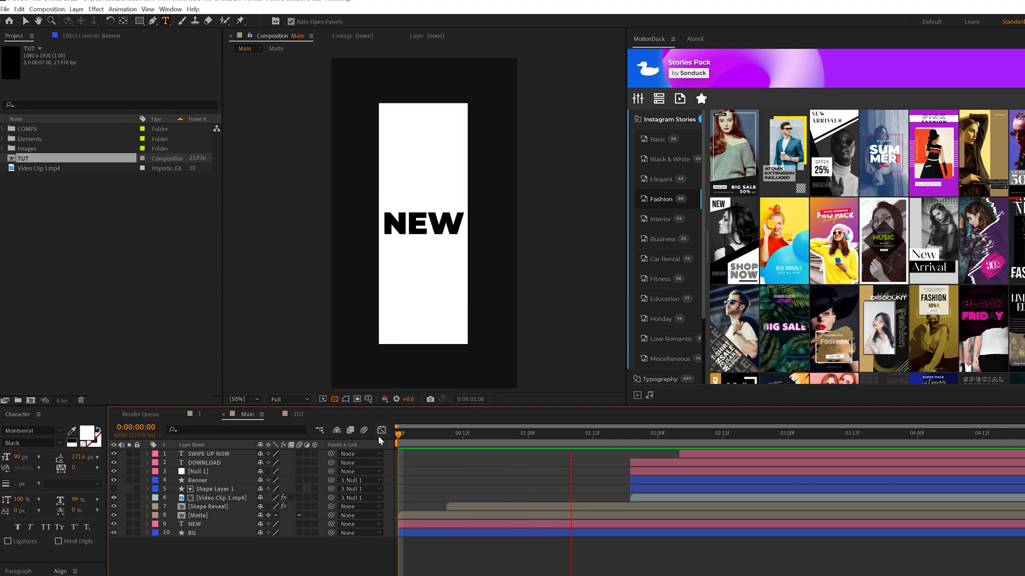
key("space")
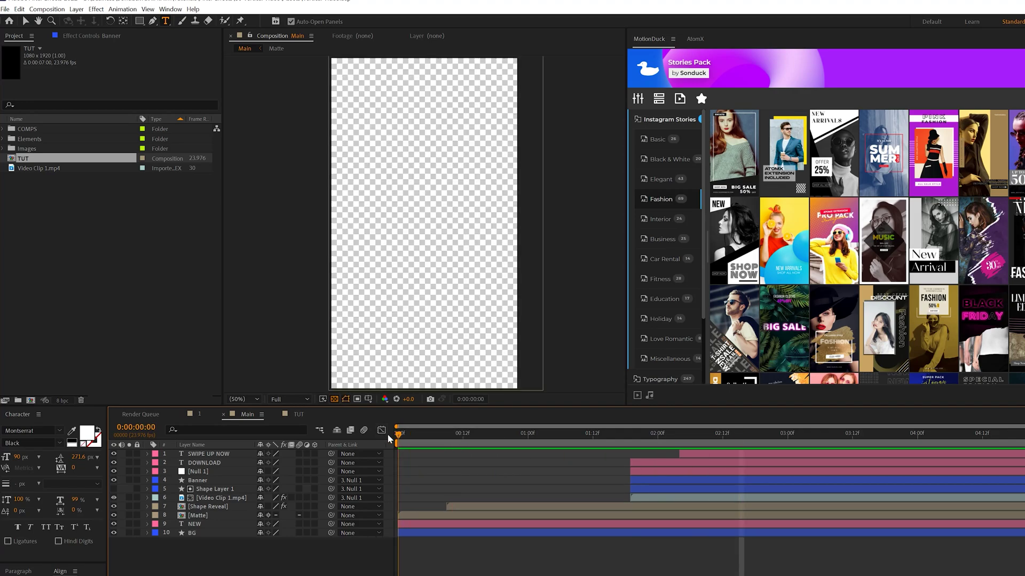
key("space")
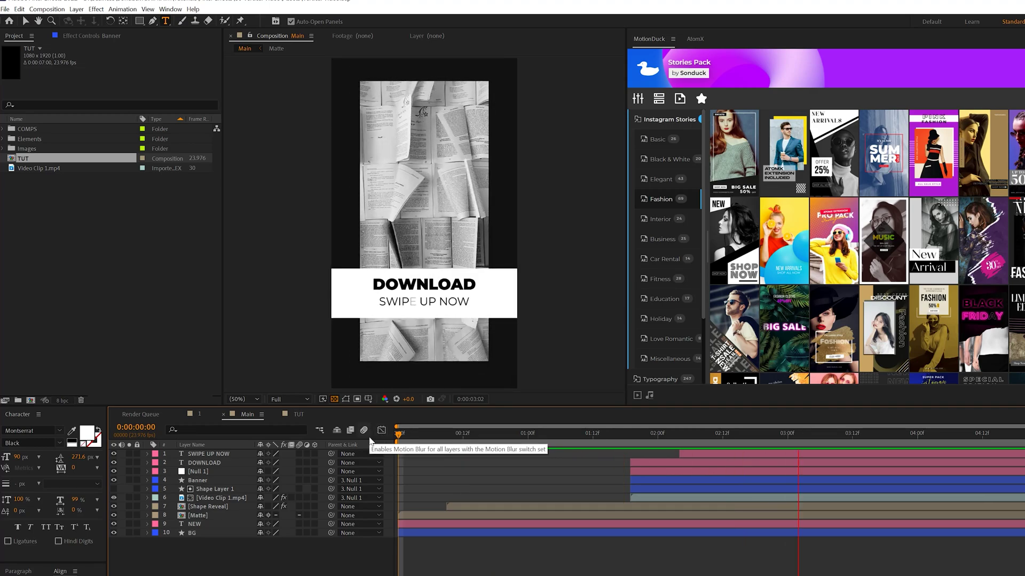
key("space")
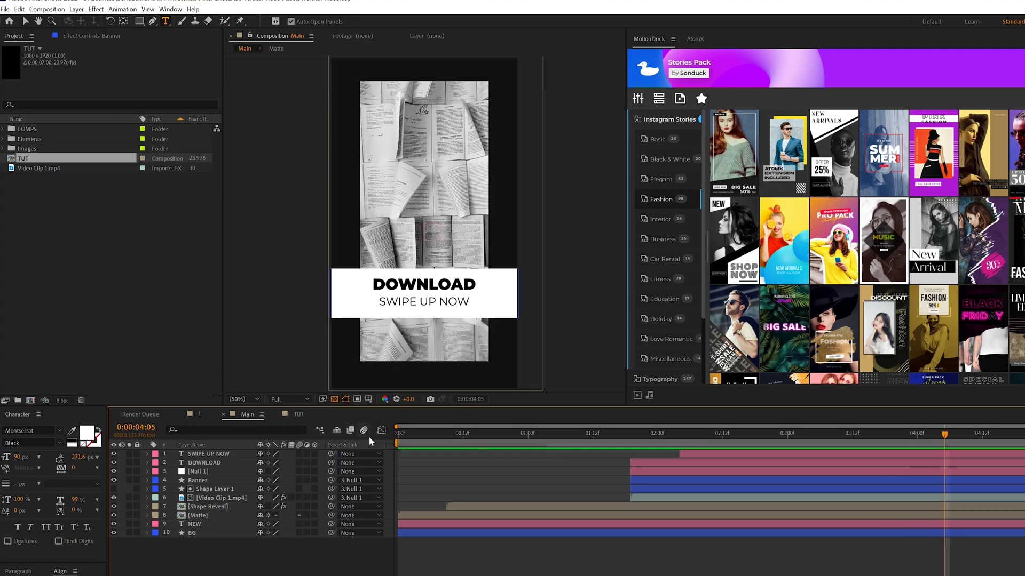
key("space")
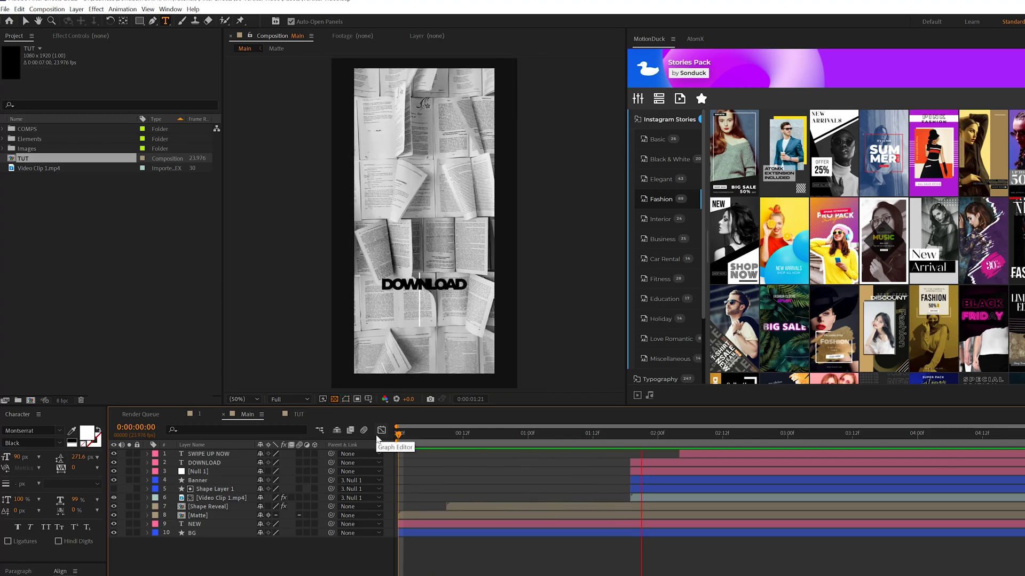
Switch to the TUT composition and review its composition settings without changing them
left_click(306, 415)
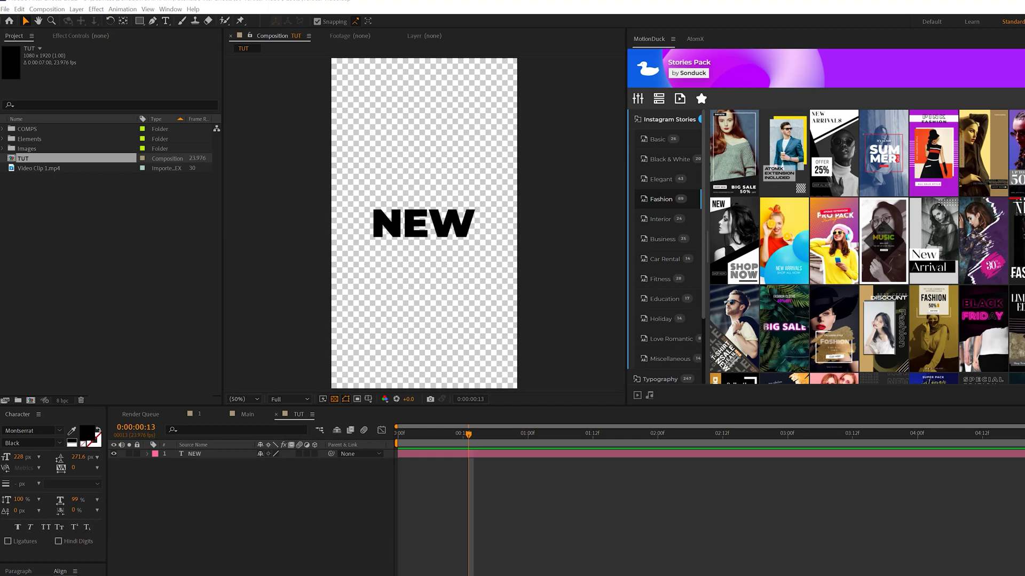
left_click(42, 10)
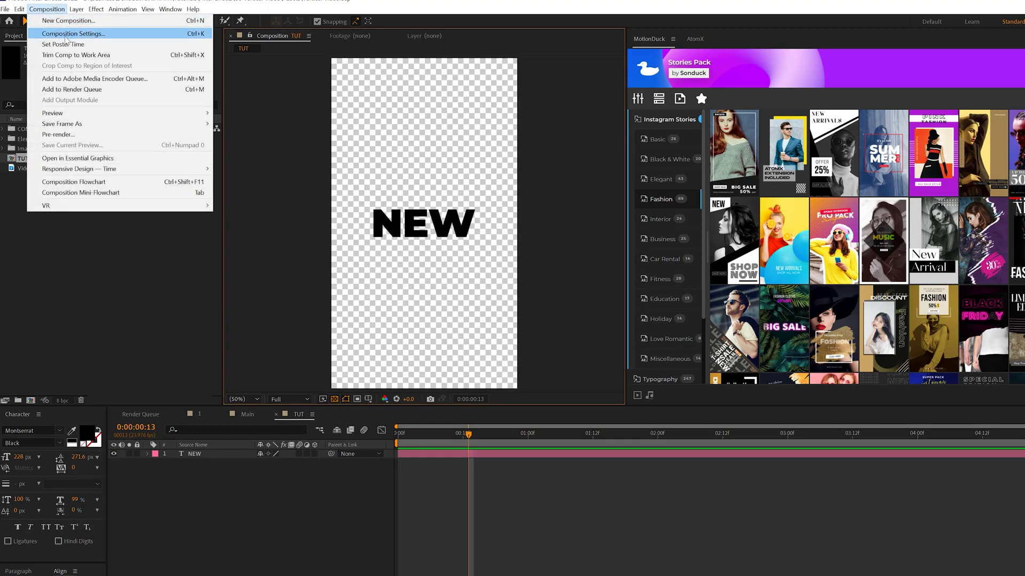
left_click(64, 33)
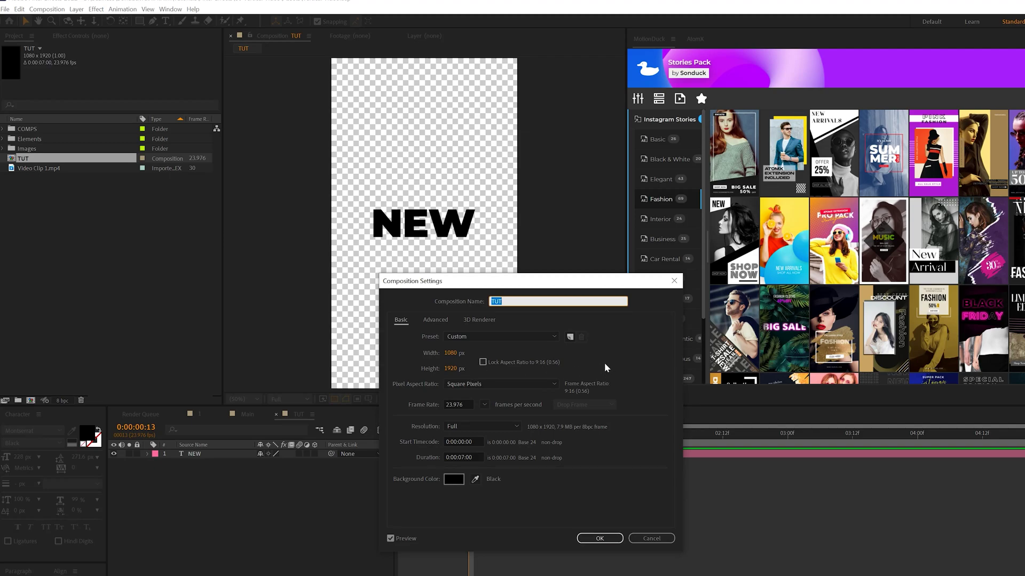
left_click(596, 538)
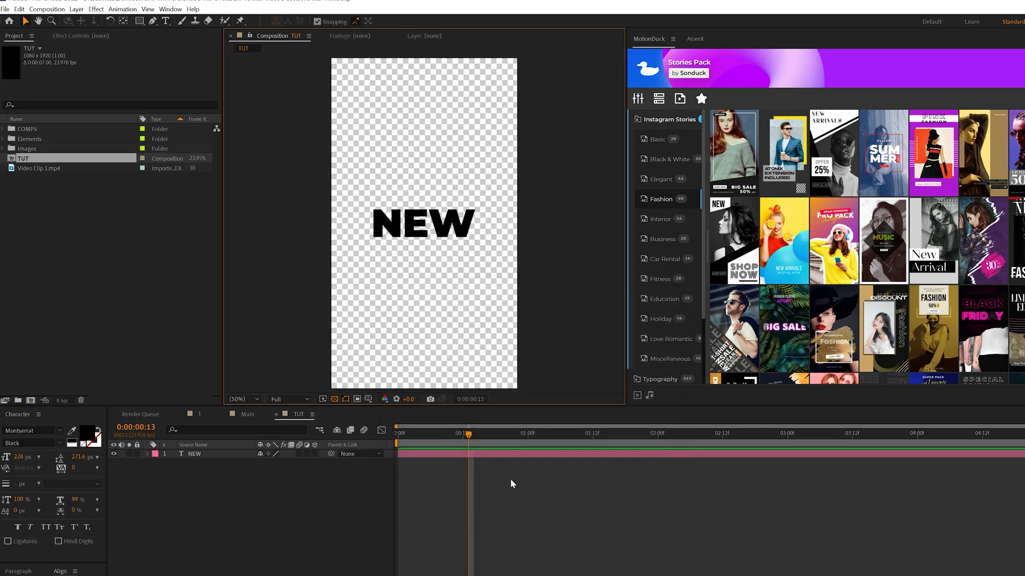
Examine the opening panel reveal behind the NEW text in the Main composition, and return to the TUT composition
left_click(186, 458)
left_click_drag(420, 436, 468, 435)
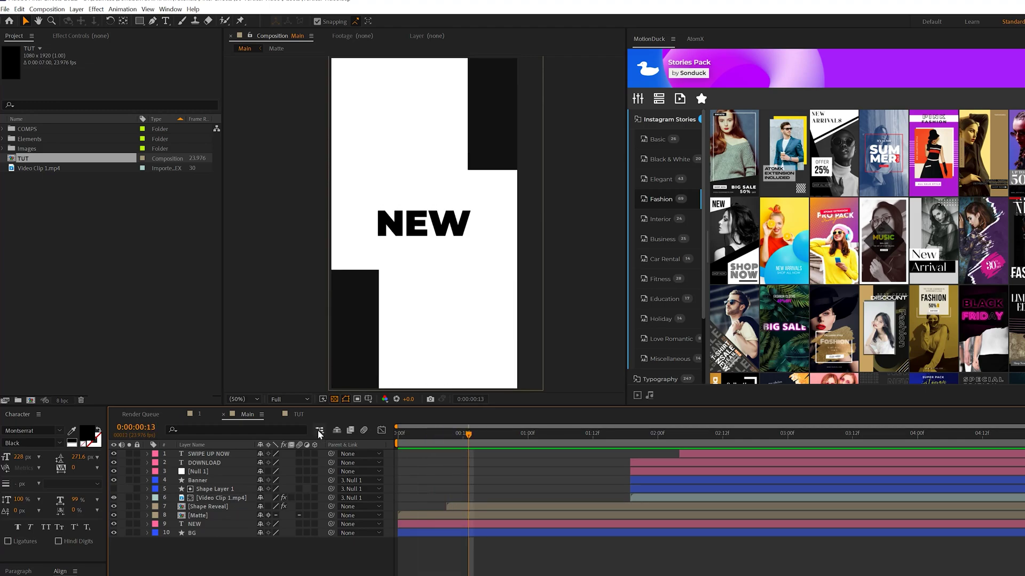
left_click(299, 414)
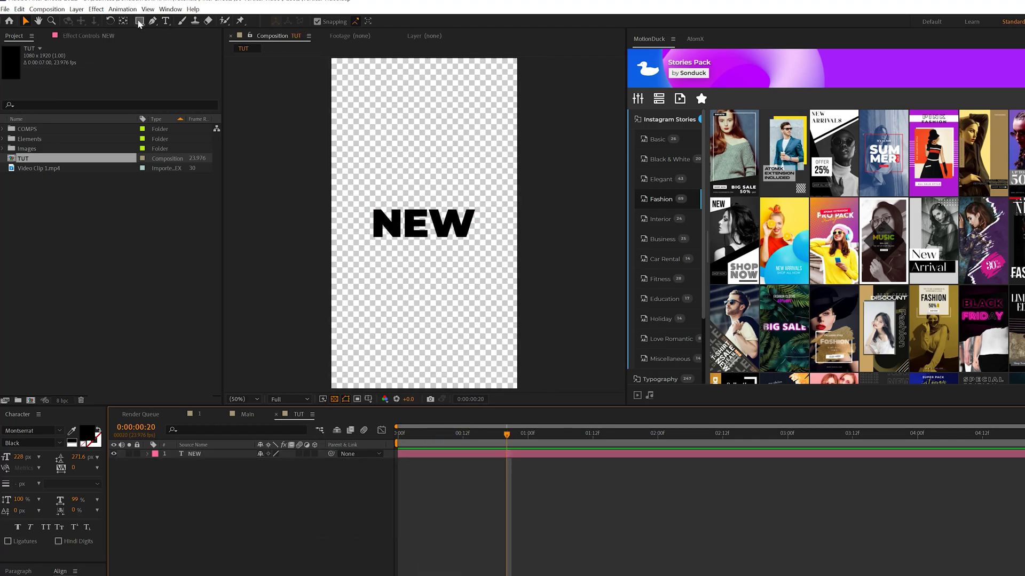
Draw a white rectangle extending past all edges of the frame, name its layer BG and place it below the NEW text
left_click_drag(138, 24, 188, 22)
key("comma")
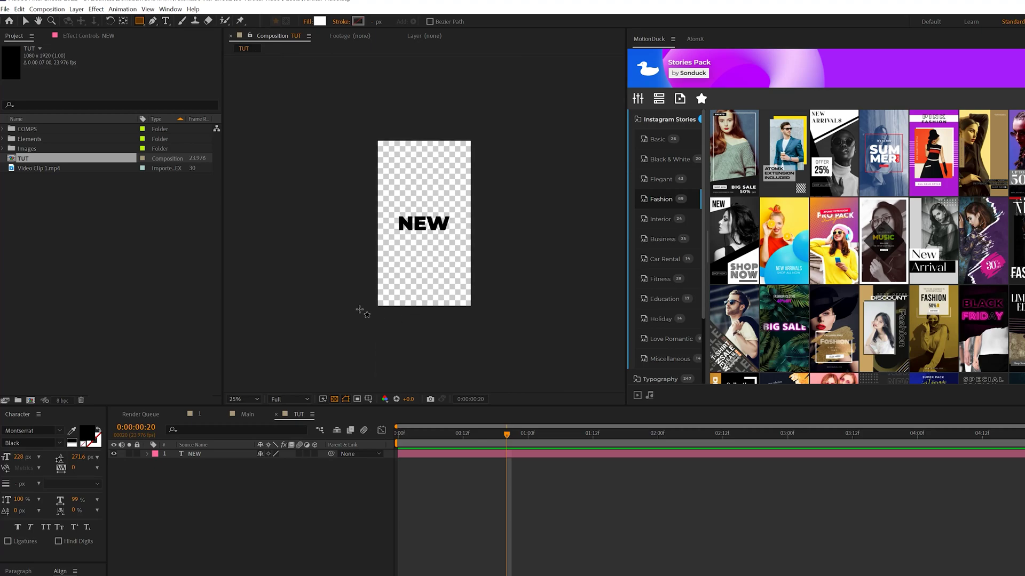
left_click_drag(357, 310, 477, 133)
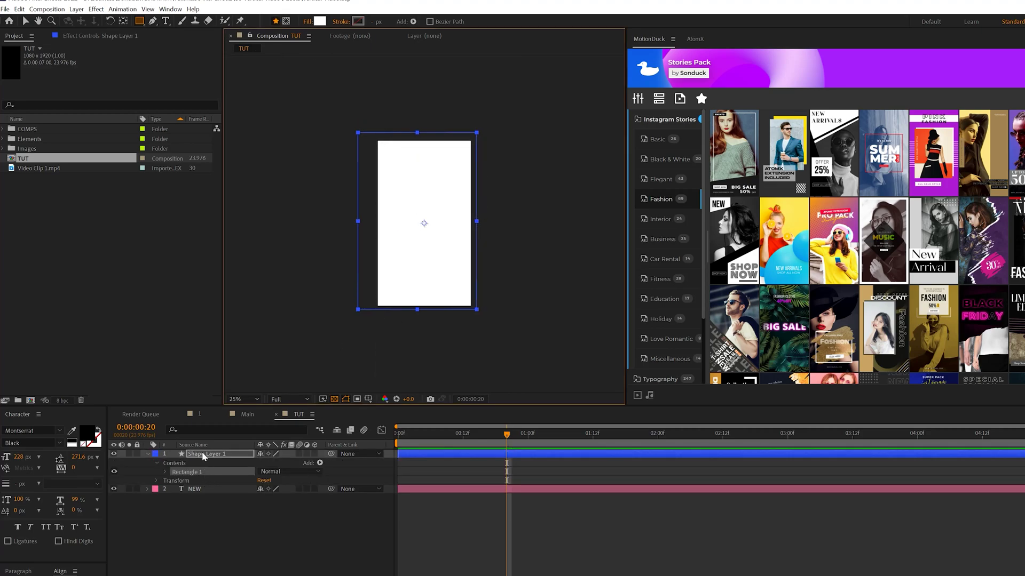
left_click_drag(203, 456, 225, 518)
type("BG")
key("Return")
key("period")
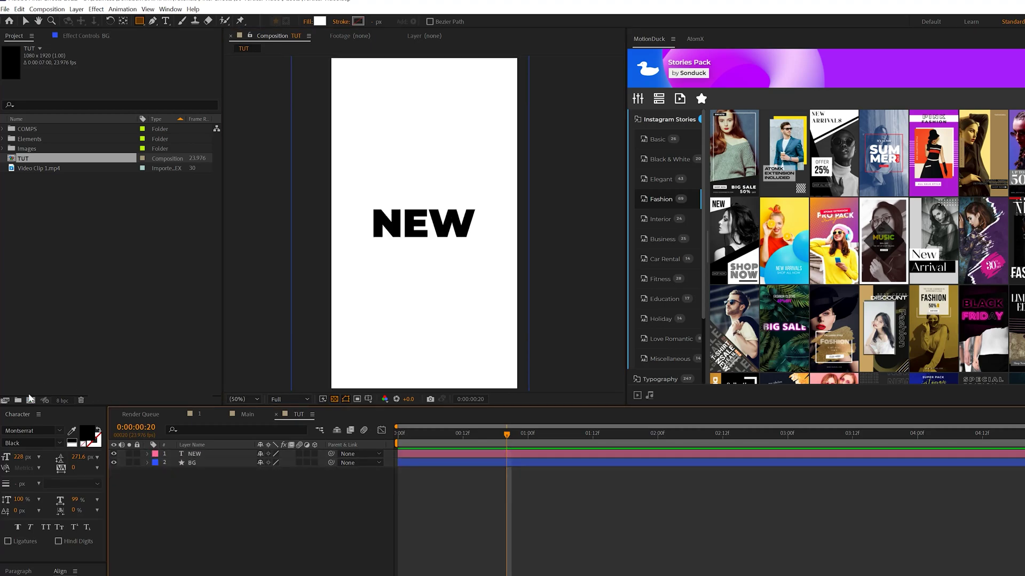
Create a 1080 x 1920 px, 7-second composition named Matte and draw a tall white rectangle over the left part of its frame
left_click(31, 400)
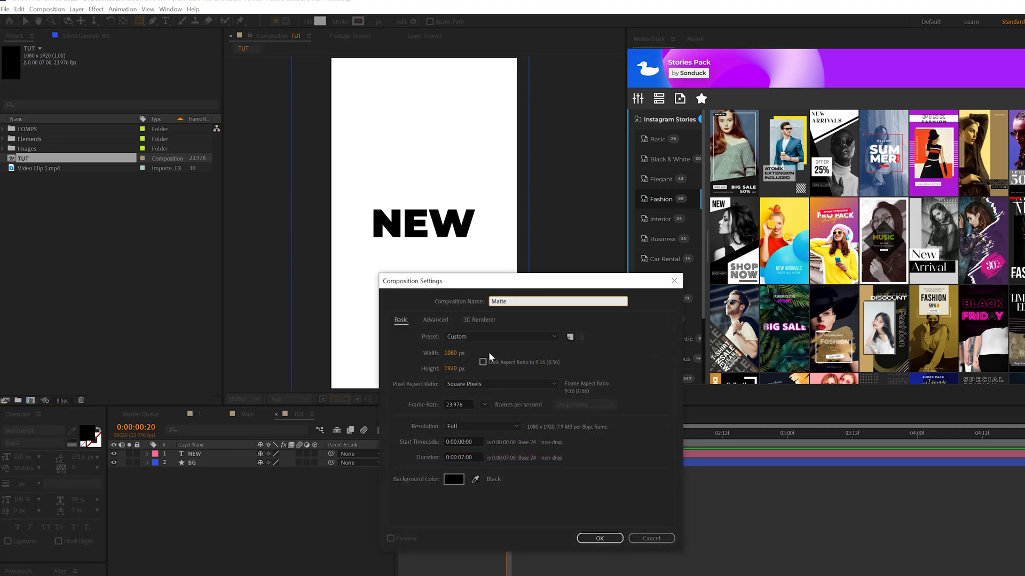
left_click(593, 540)
left_click(139, 22)
left_click(162, 21)
scroll(348, 281, "down", 2)
mouse_move(372, 317)
left_mouse_down()
mouse_move(430, 114)
mouse_move(415, 120)
left_mouse_up()
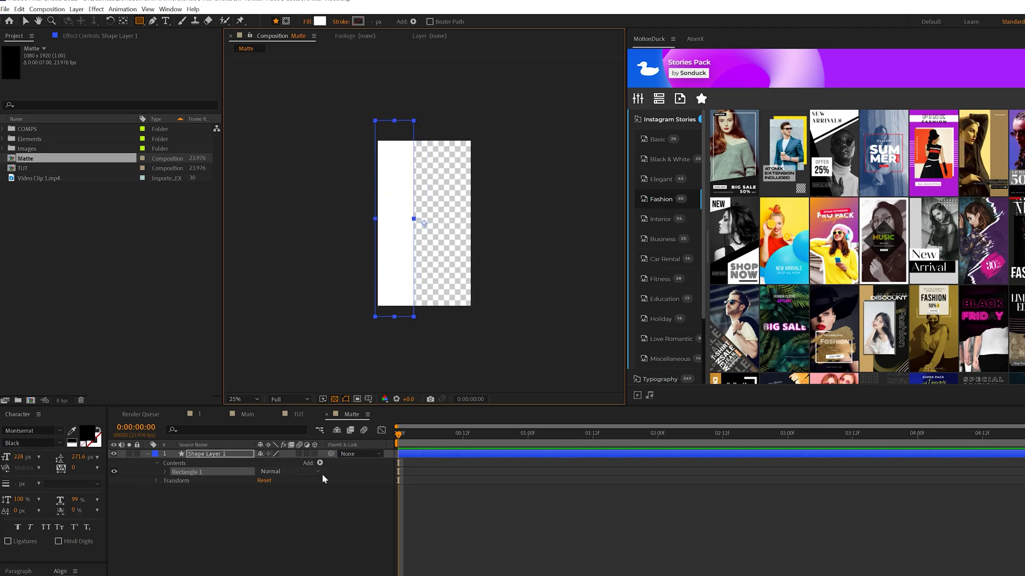
Add the Transform effect to the rectangle's shape layer and set a keyframe for the effect's Position of 540, 960 at 0:00:00:00
left_click(236, 399)
left_click(236, 405)
left_click(215, 463)
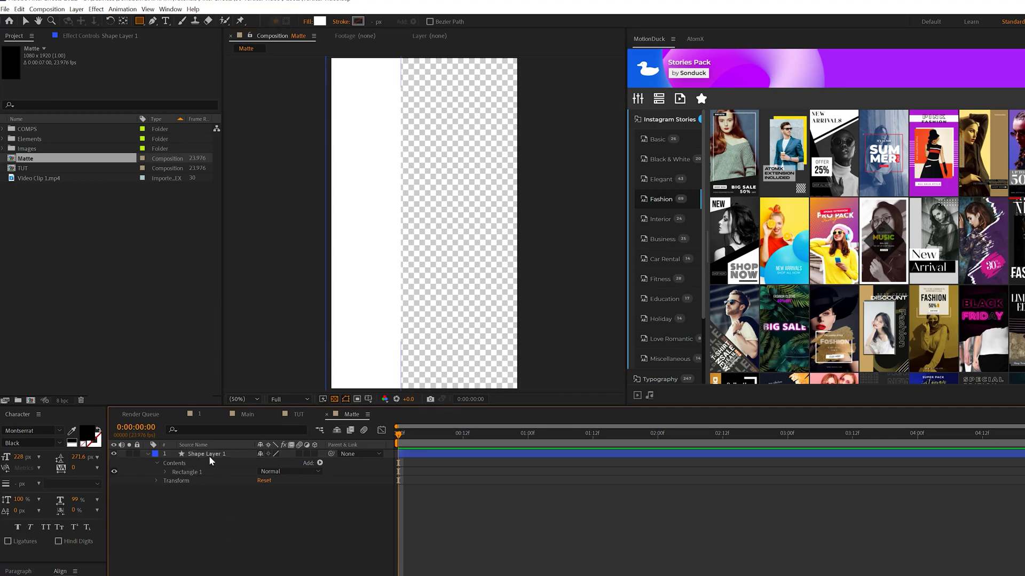
left_click(209, 455)
left_click(96, 9)
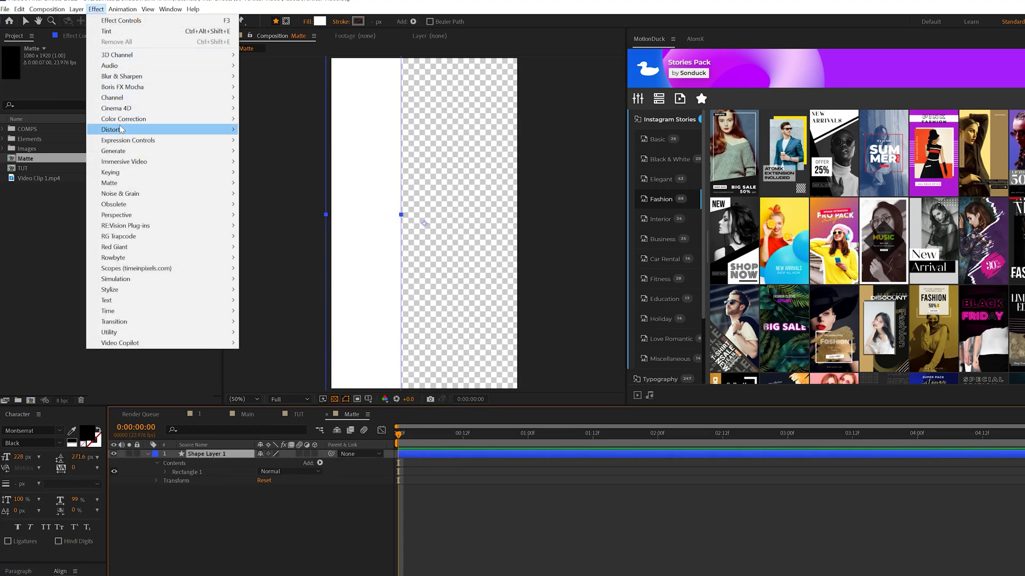
mouse_move(160, 130)
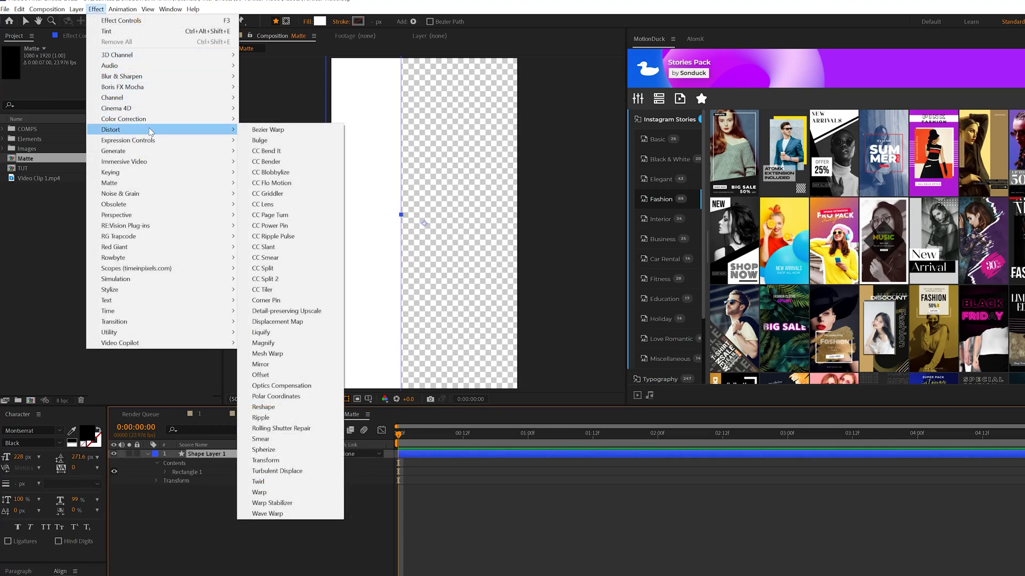
left_click(266, 460)
left_click(106, 35)
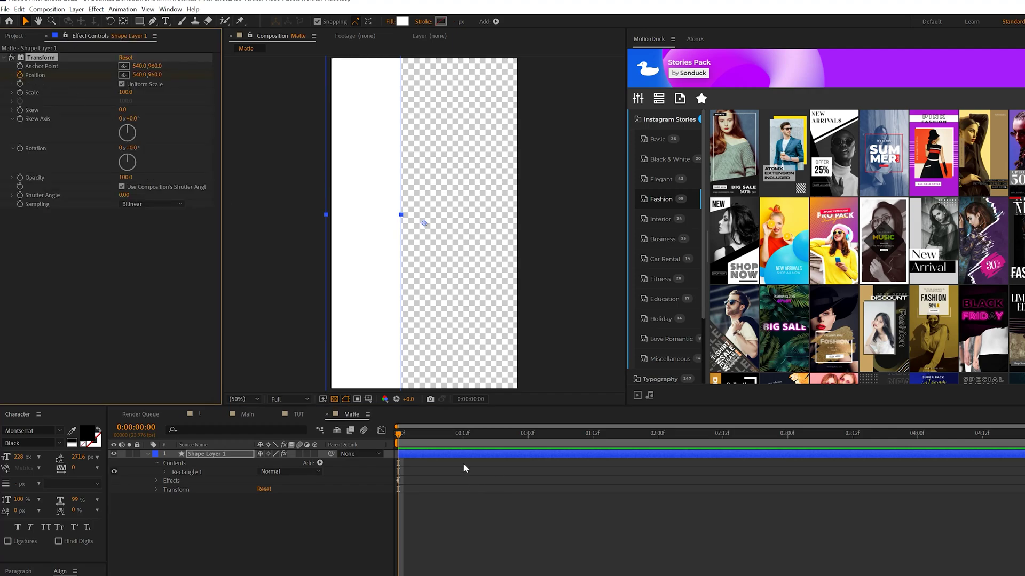
key("u")
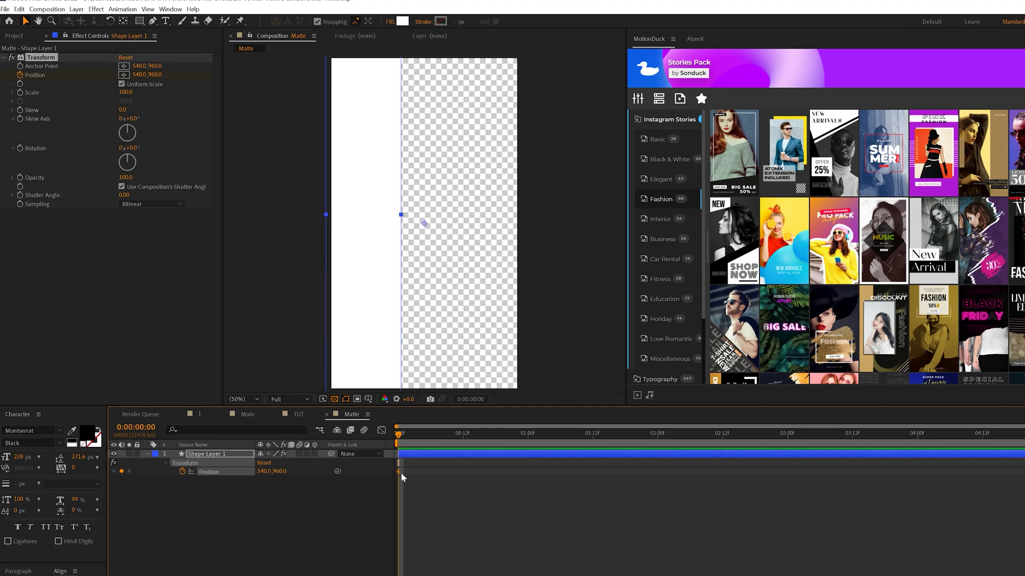
Move the Position keyframe to 0:00:00:13 and set the effect's Position to 540, -1100 at 0:00:00:00
left_click_drag(399, 472, 470, 474)
left_click_drag(158, 74, 40, 87)
key("comma")
key("comma")
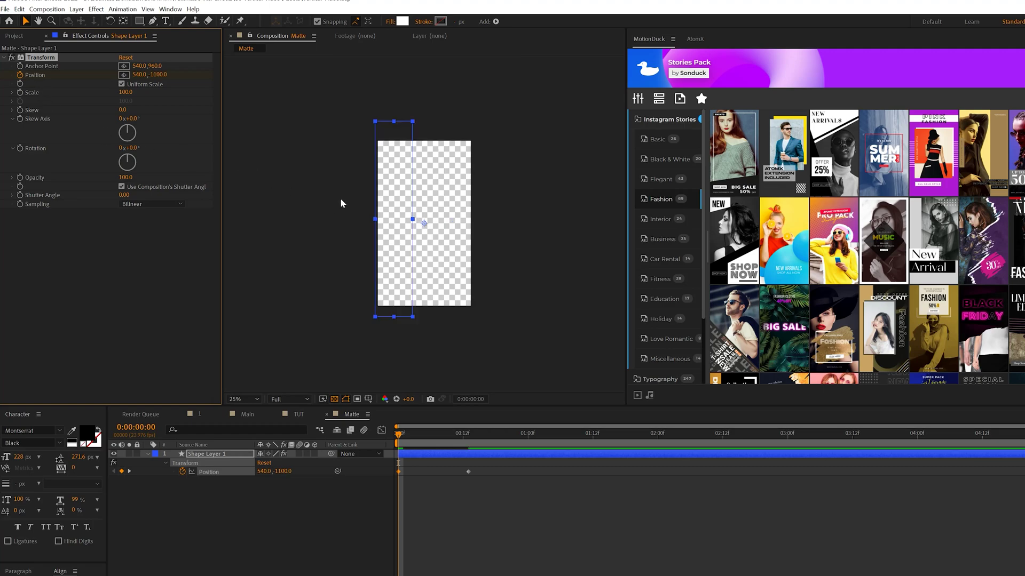
left_click(365, 531)
left_click_drag(397, 435, 470, 437)
key("period")
key("period")
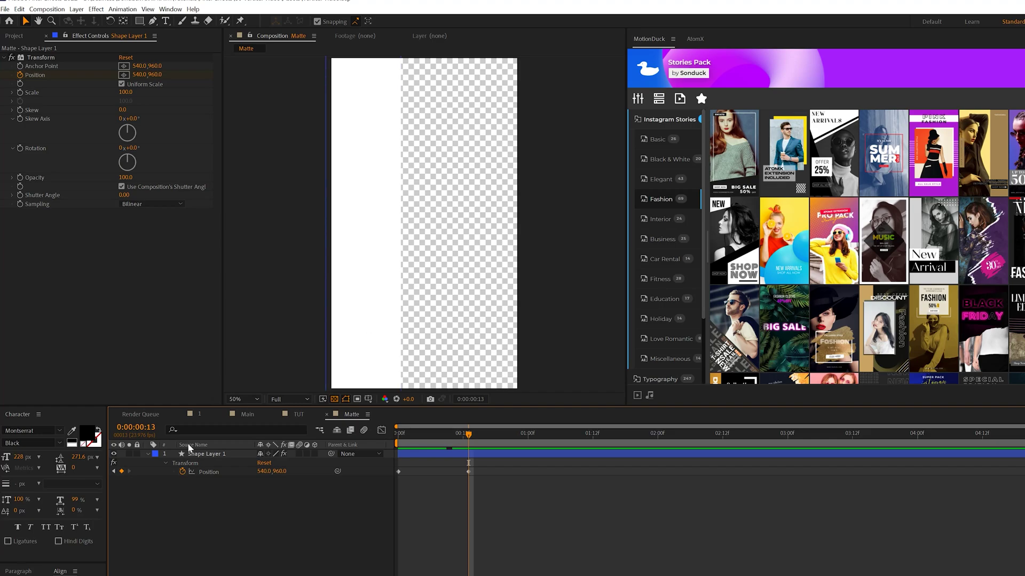
Apply Easy Ease to both Position keyframes of the shape layer, shape their speed curve in the Graph Editor, and preview the slide-in
left_click(199, 455)
key("p")
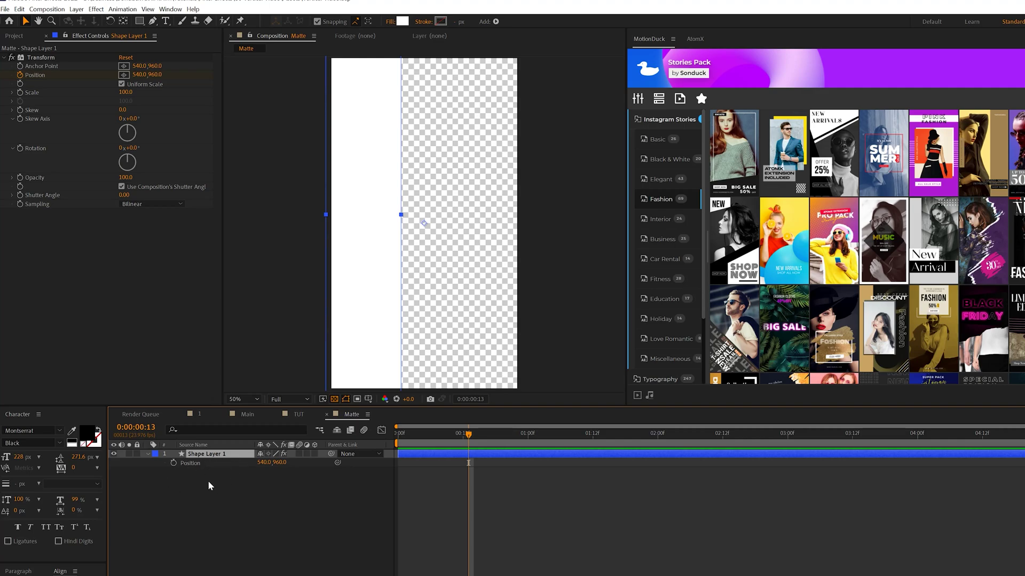
key("u")
left_click_drag(500, 466, 370, 490)
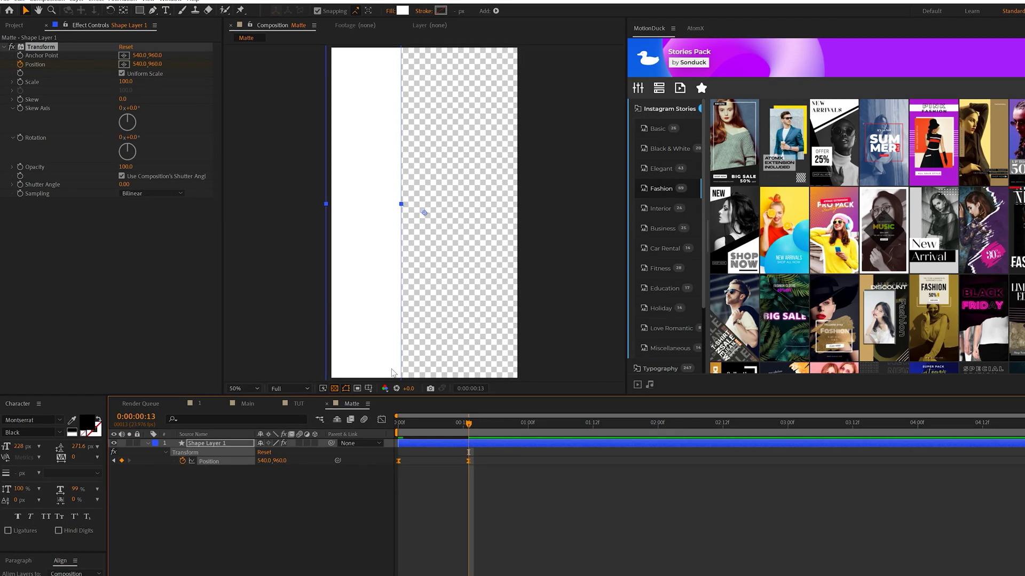
key("shift+F3")
left_click_drag(560, 491, 434, 542)
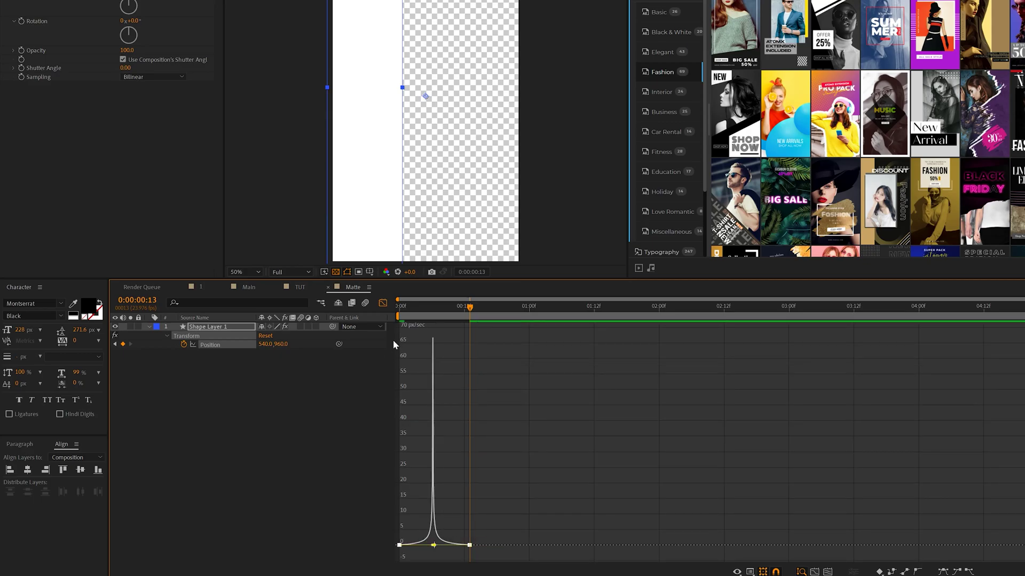
left_click(383, 302)
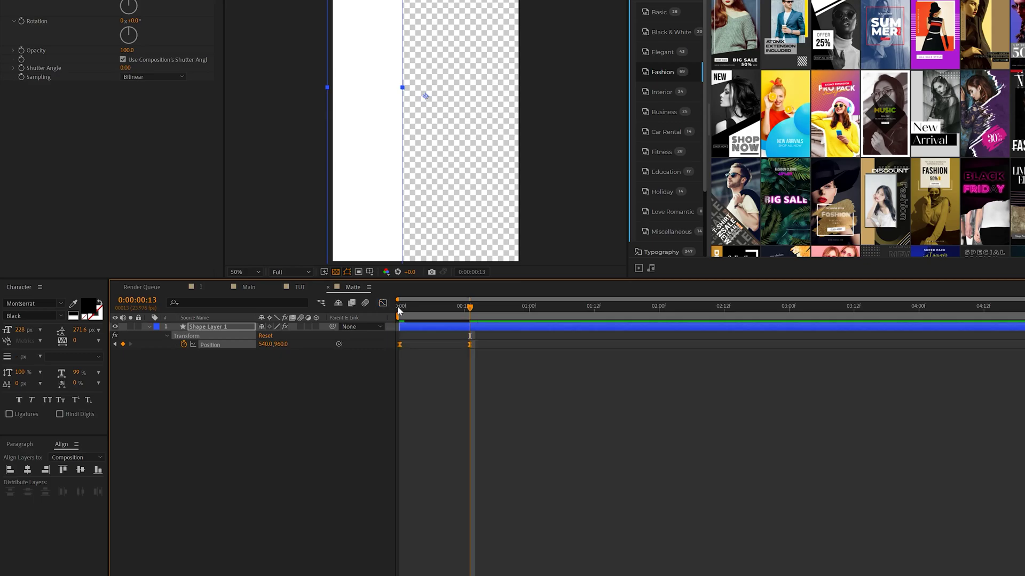
key("Home")
key("space")
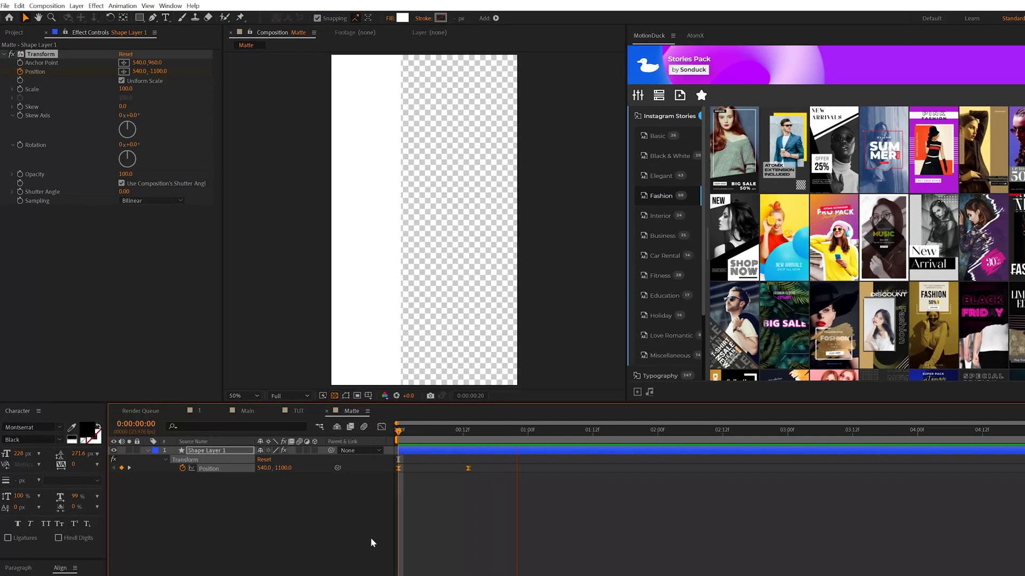
key("space")
Duplicate the animated shape layer twice and place the copies side by side so the three panels cover the full frame width
left_click(207, 452)
key("ctrl+d")
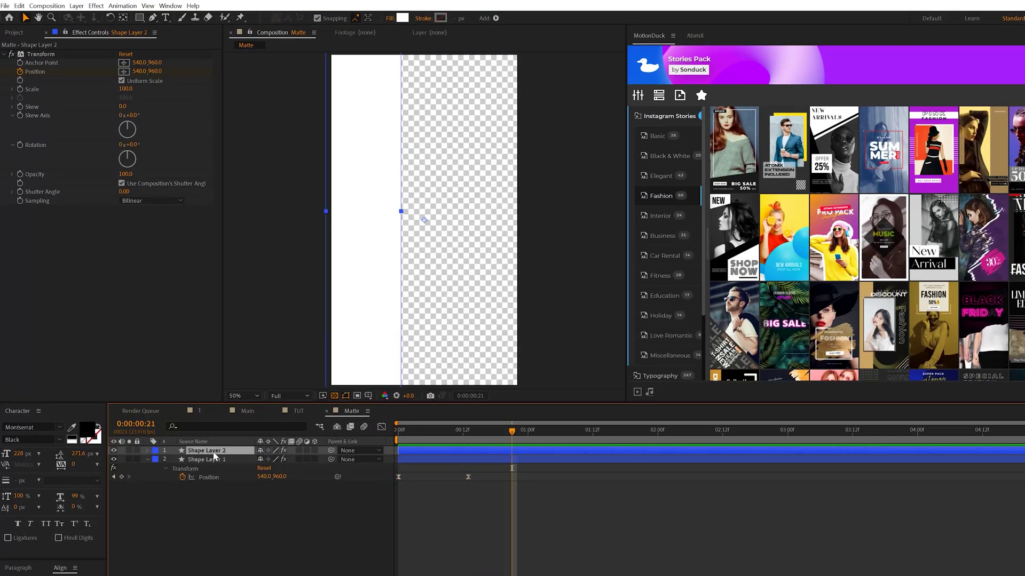
left_click_drag(380, 215, 498, 252)
key("ctrl+d")
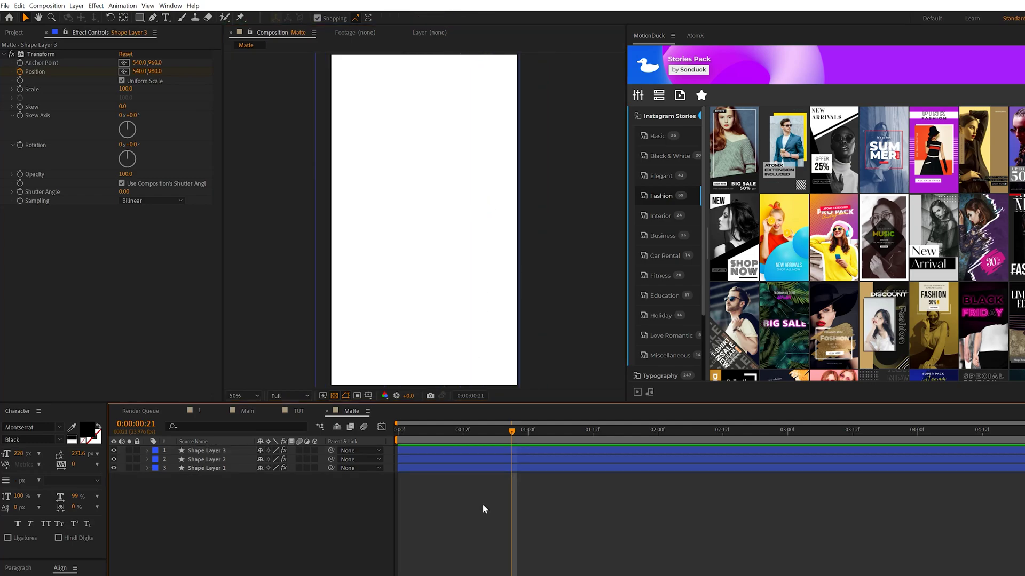
Stagger the panels' Position keyframes, delaying those of Shape Layer 2 by about 3 frames and those of Shape Layer 3 by about 6
key("u")
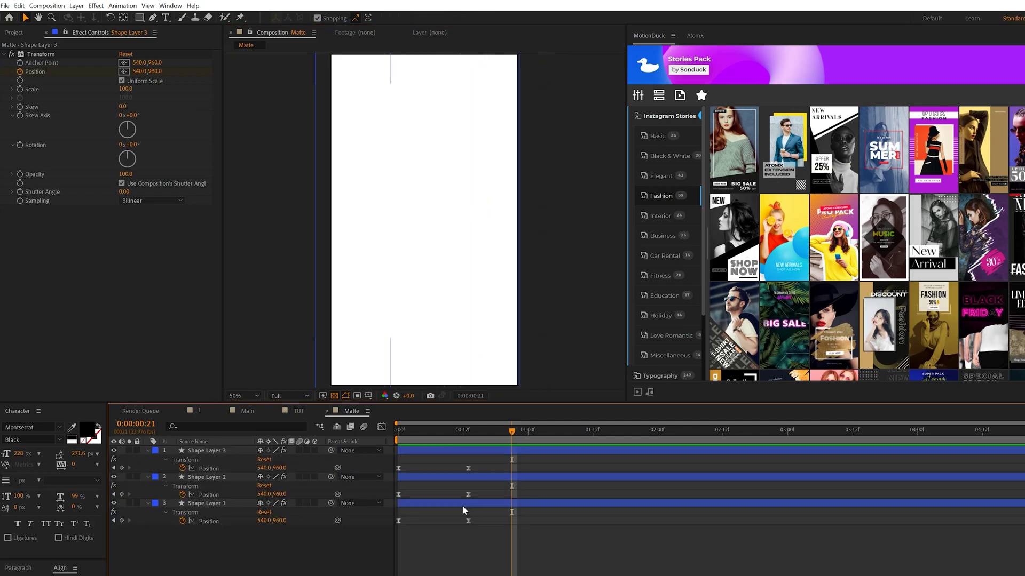
left_click_drag(497, 492, 415, 496)
key("ctrl+Up")
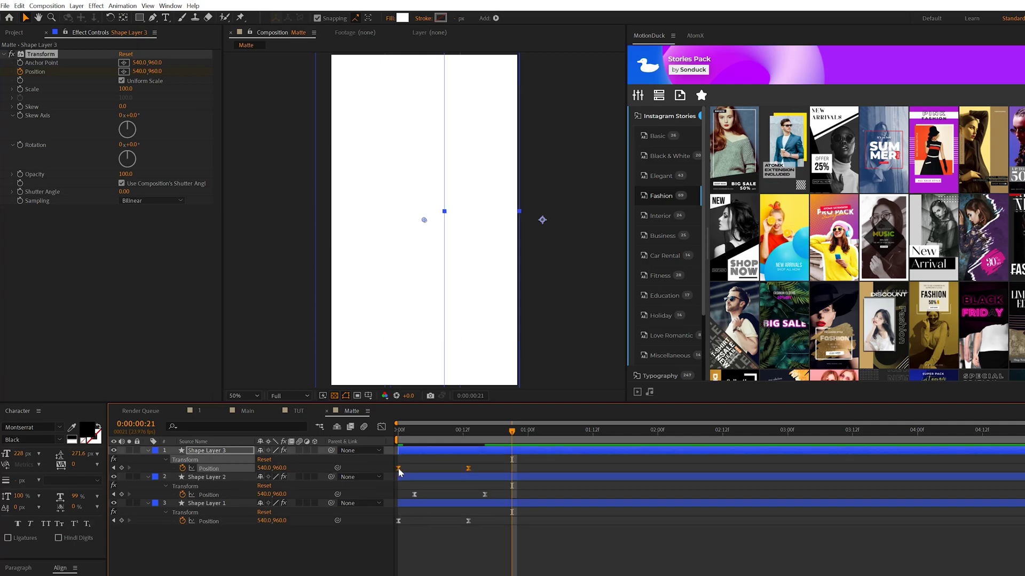
key("ctrl+shift+a")
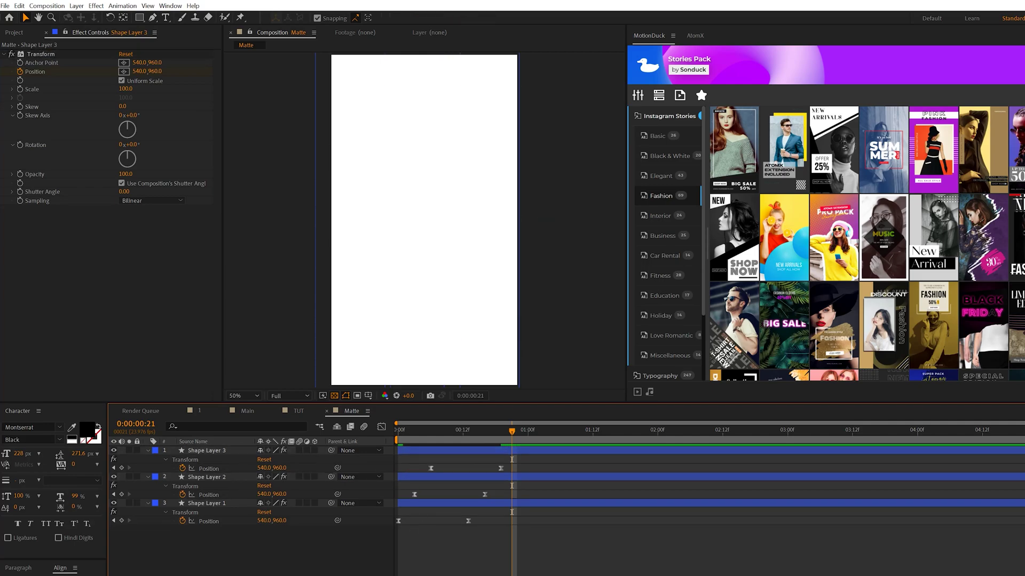
Collapse the layer properties and enable motion blur for all three shape layers in the Matte composition
key("u")
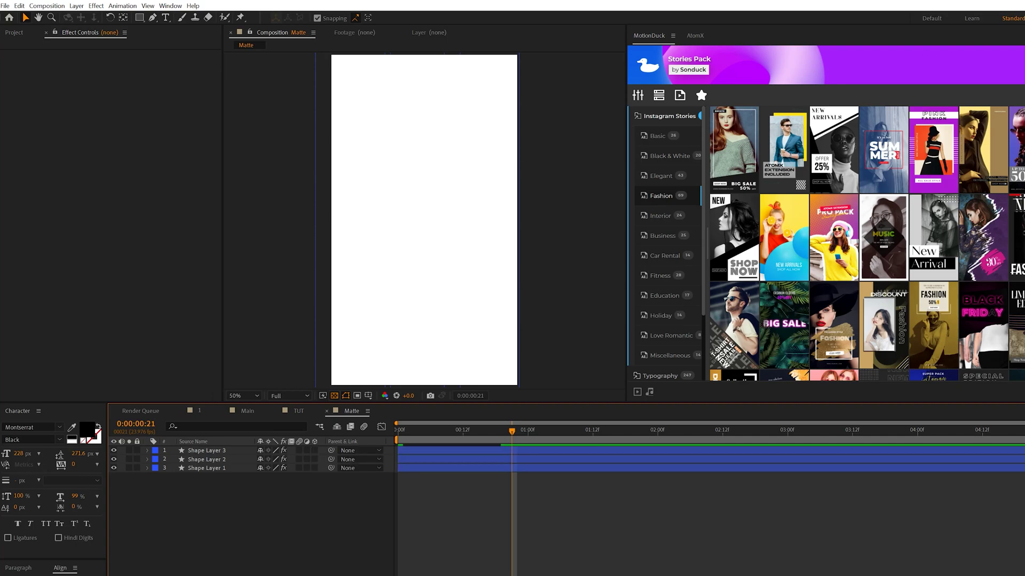
key("F4")
key("F4")
left_click_drag(307, 468, 307, 451)
Place the Matte composition above the NEW text layer in TUT, enable its Collapse Transformations switch, and preview the reveal
left_click(293, 412)
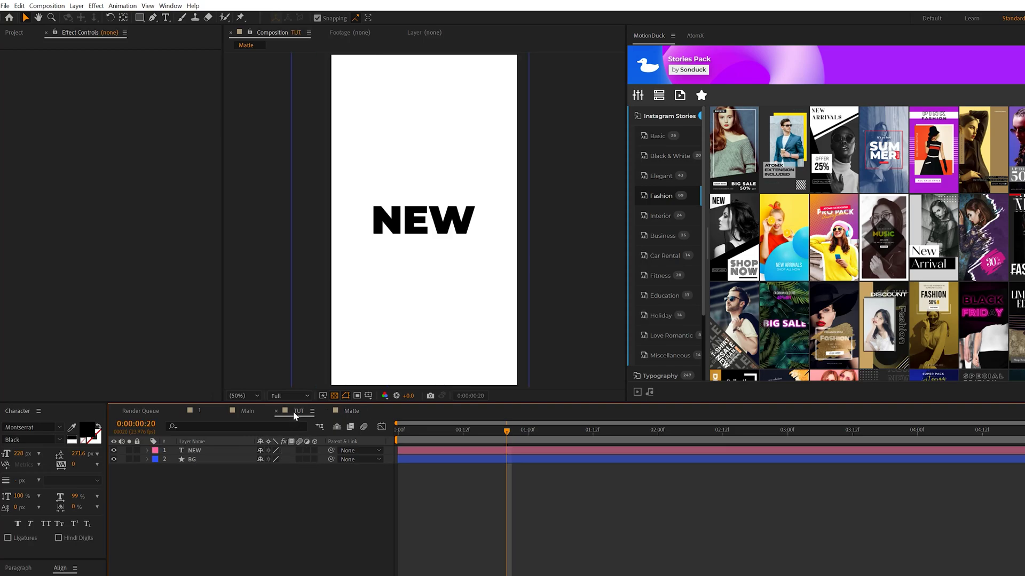
left_click(12, 32)
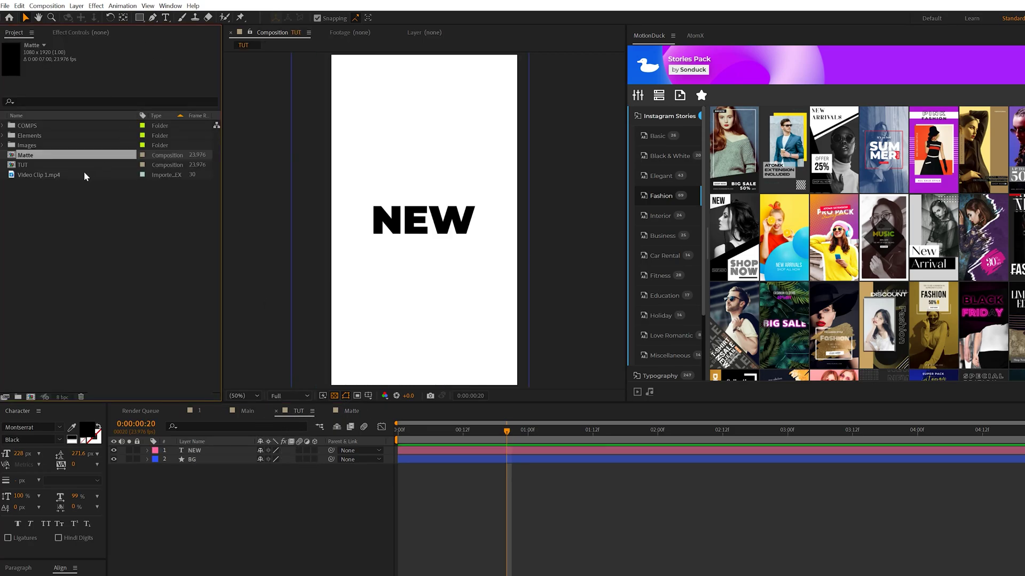
left_click_drag(26, 156, 186, 454)
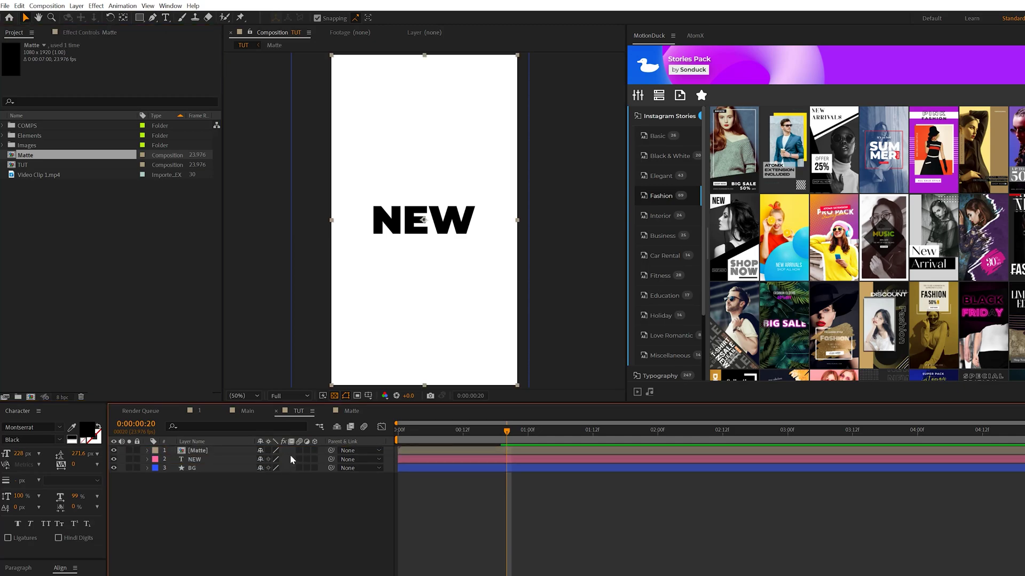
key("F2")
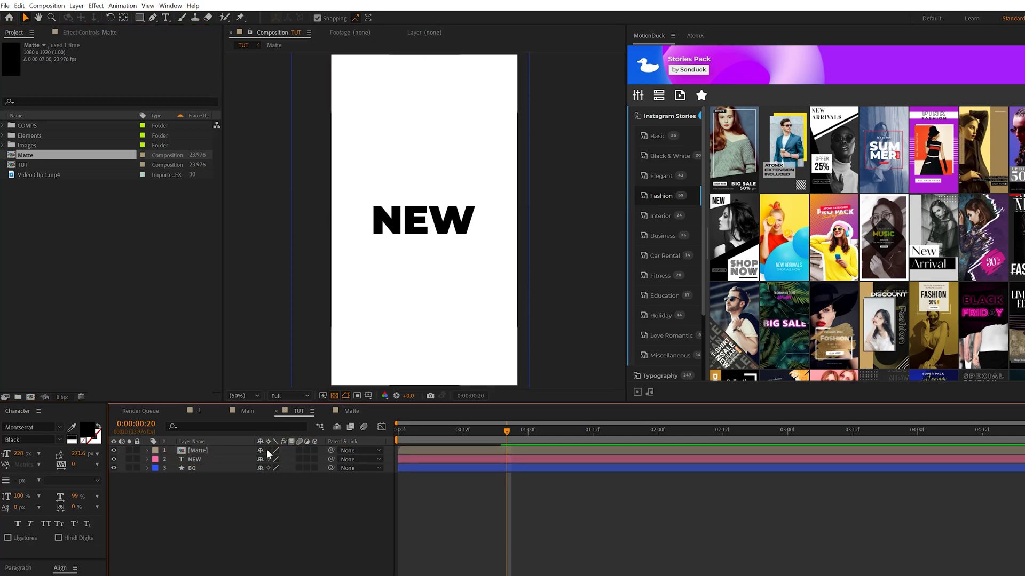
left_click(269, 451)
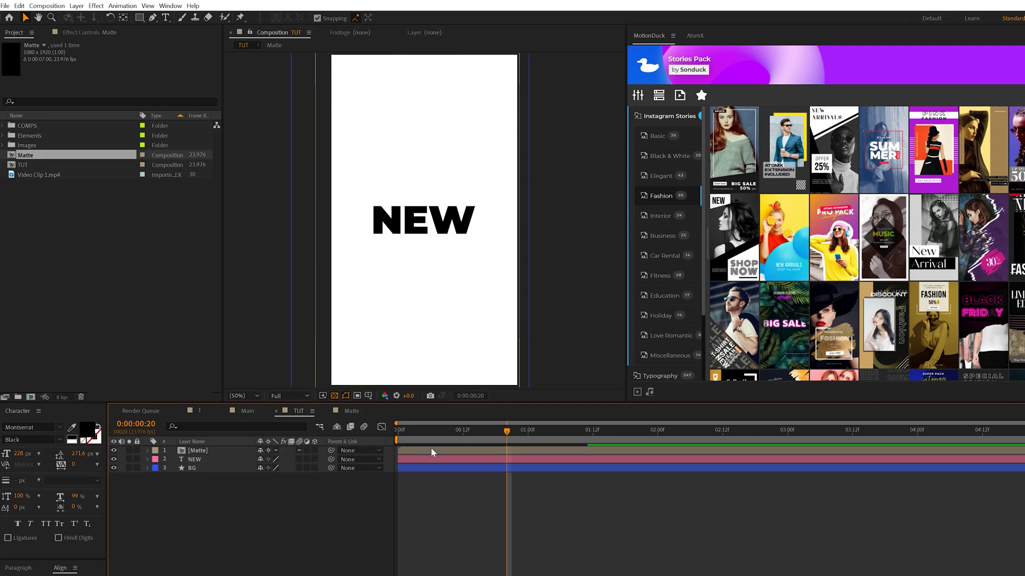
key("space")
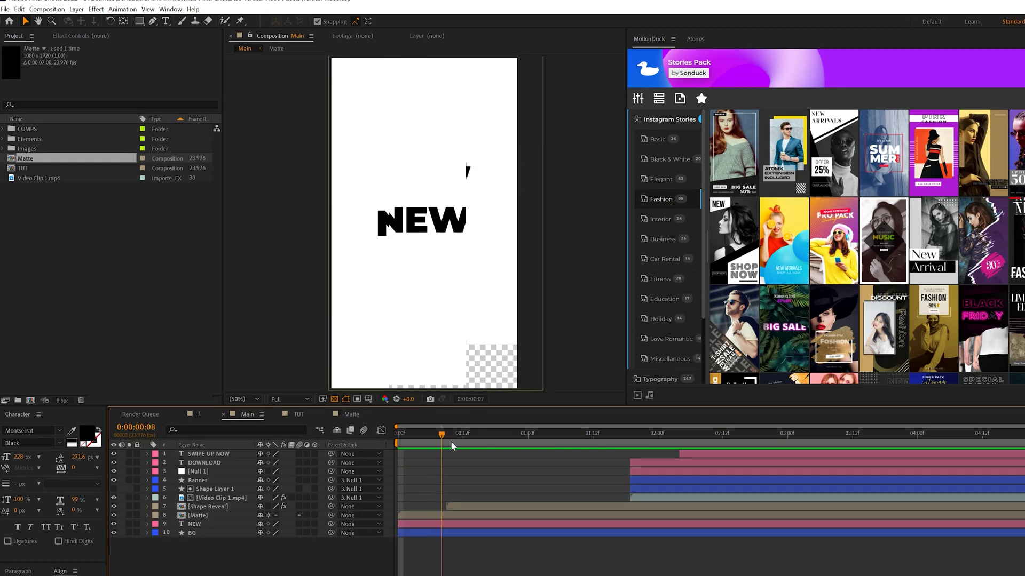
Review the finished Main composition from the NEW title's shape reveal through to the DOWNLOAD banner
left_click_drag(557, 448, 749, 438)
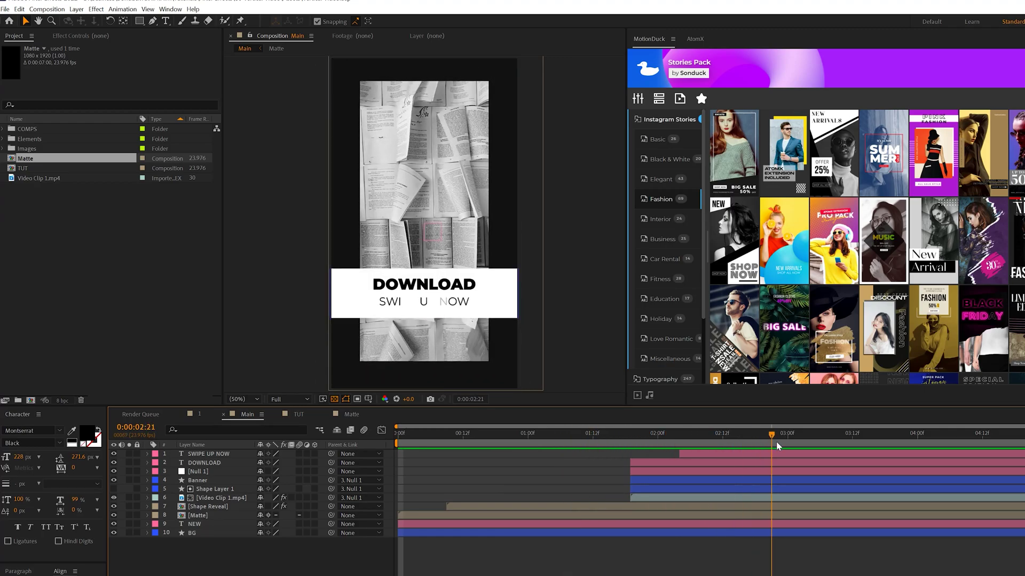
left_click_drag(780, 443, 389, 459)
key("space")
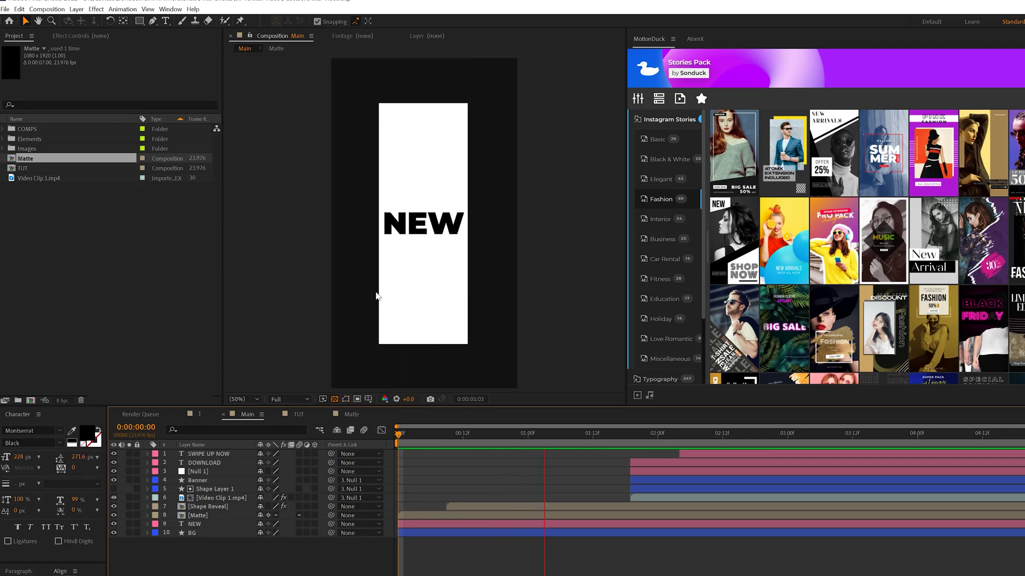
key("space")
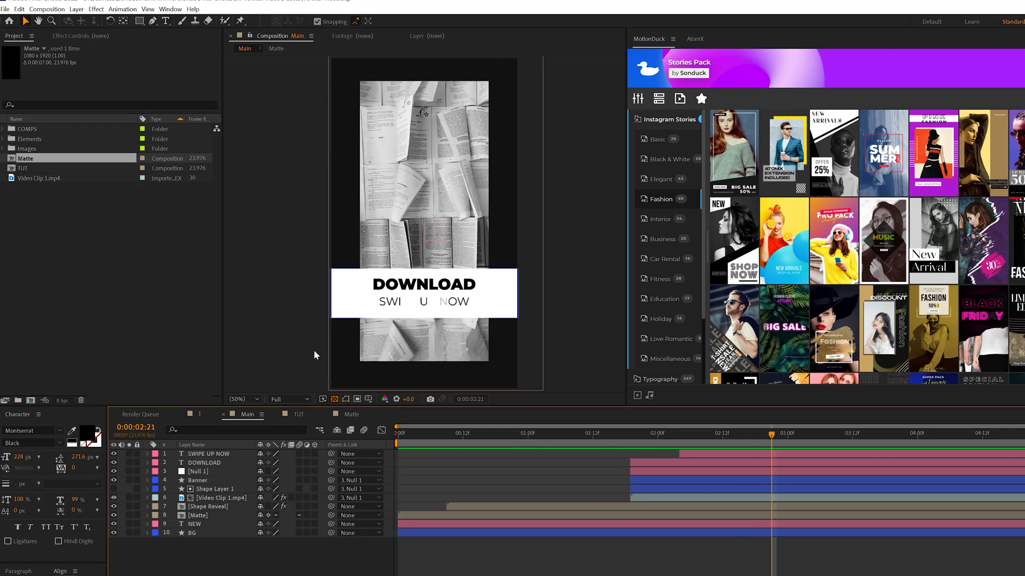
Create a 1080 × 1920 composition named Reveal with a duration of 7 seconds
left_click(302, 415)
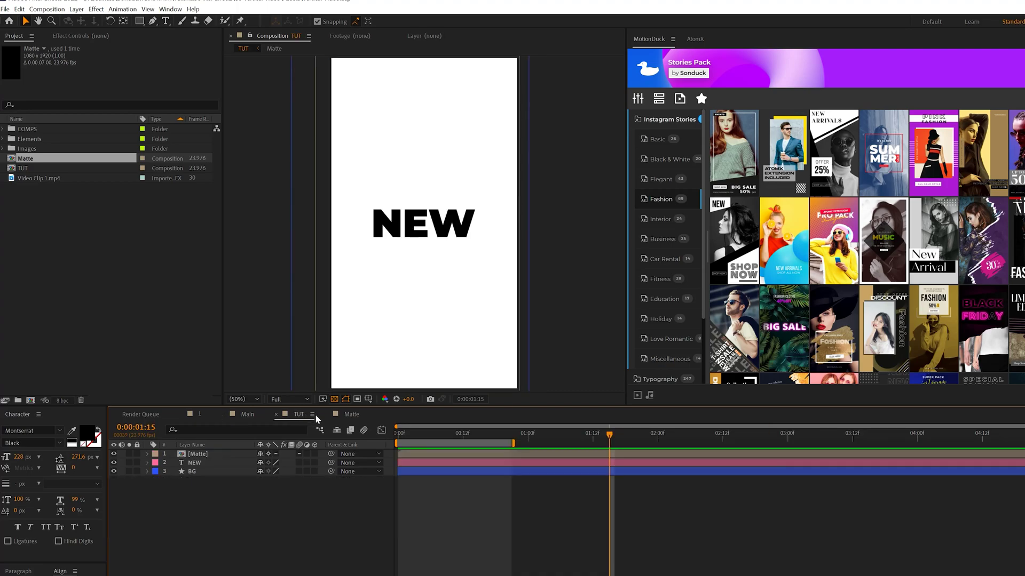
left_click(30, 401)
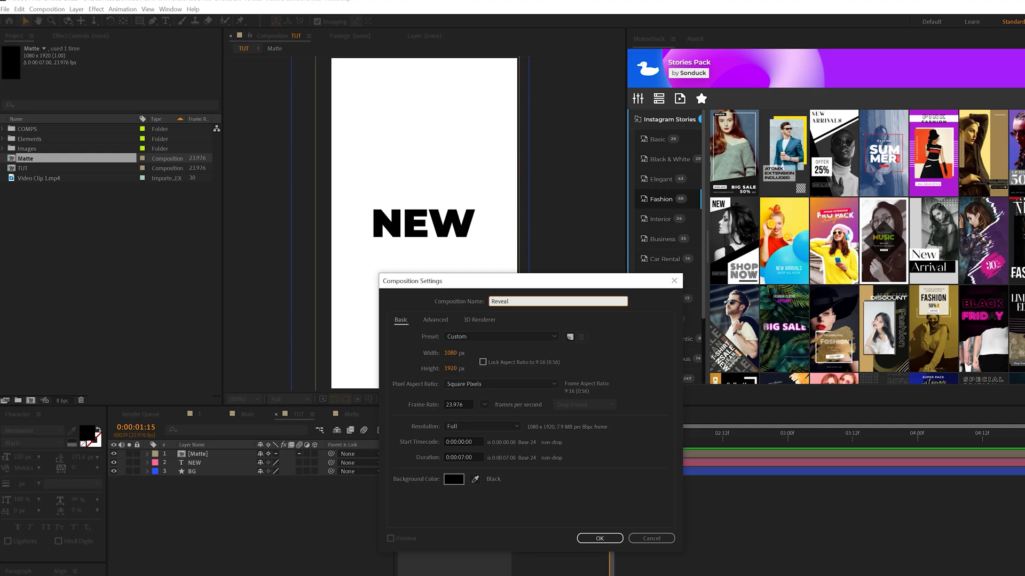
key("Return")
Draw a full-height rectangle with fill 0C0C0C along the frame's left edge and set its anchor point at its bottom centre
left_click_drag(140, 21, 160, 21)
left_click(160, 20)
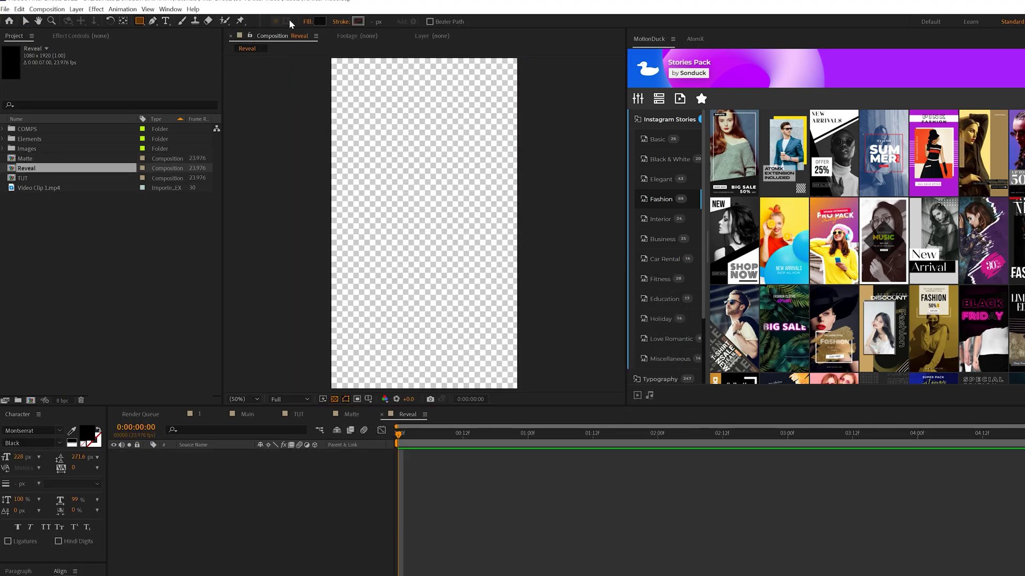
left_click(320, 22)
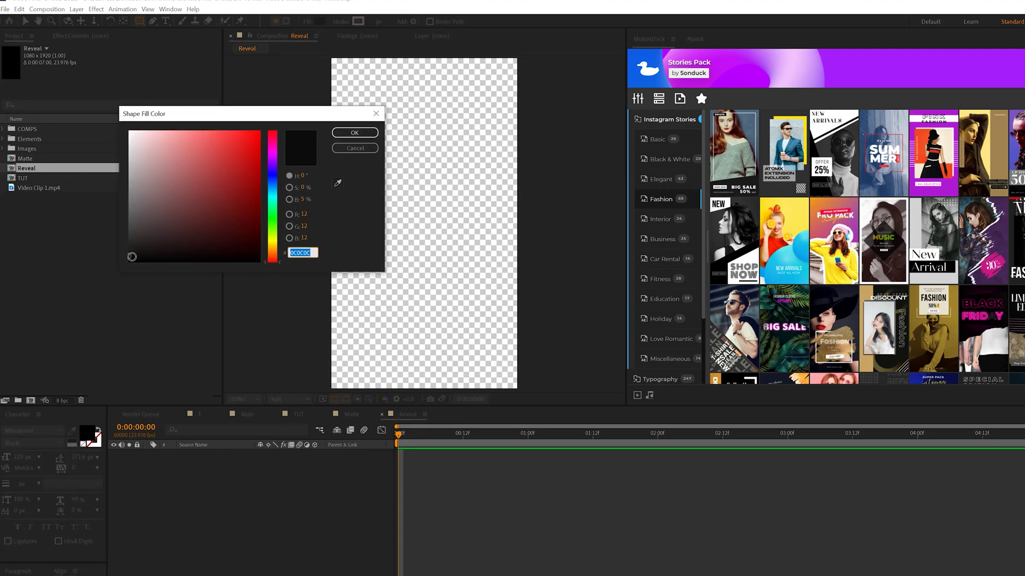
left_click(344, 134)
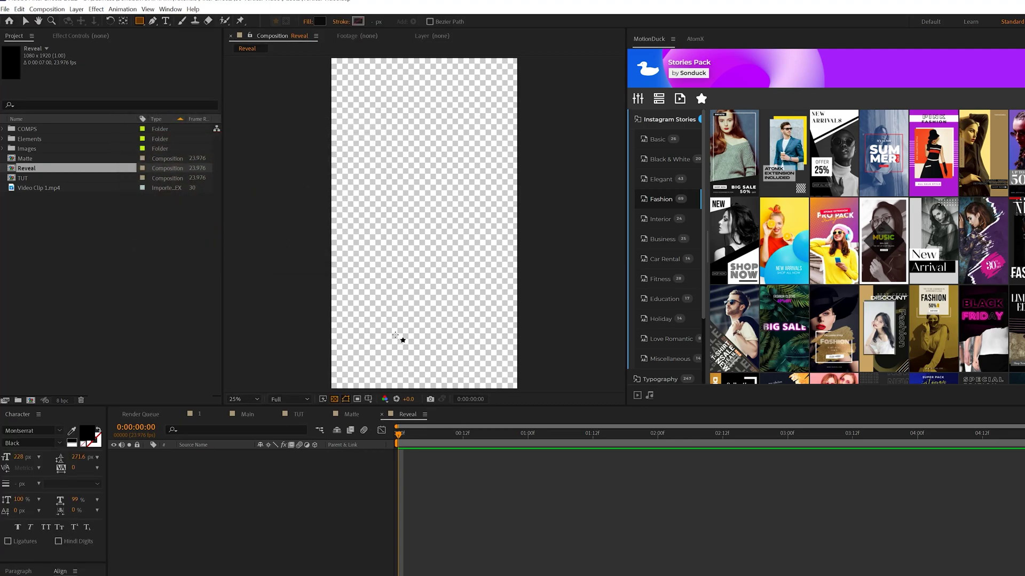
scroll(395, 335, "down", 1)
left_click_drag(376, 305, 406, 138)
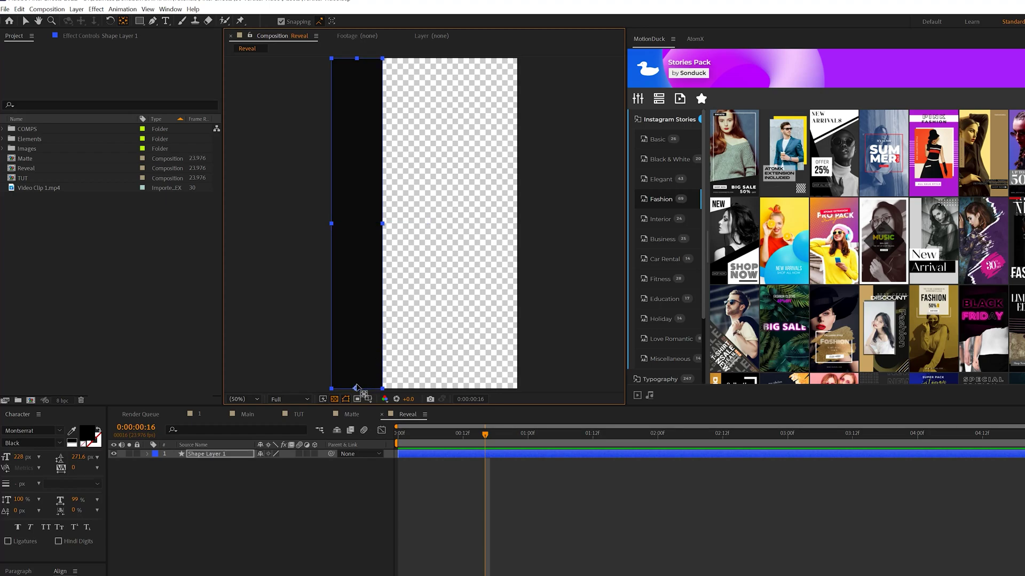
Keyframe the left strip's vertical Scale from 0 at the first frame to full height at frame 12, with Easy Ease on both keyframes
key("s")
left_click(173, 462)
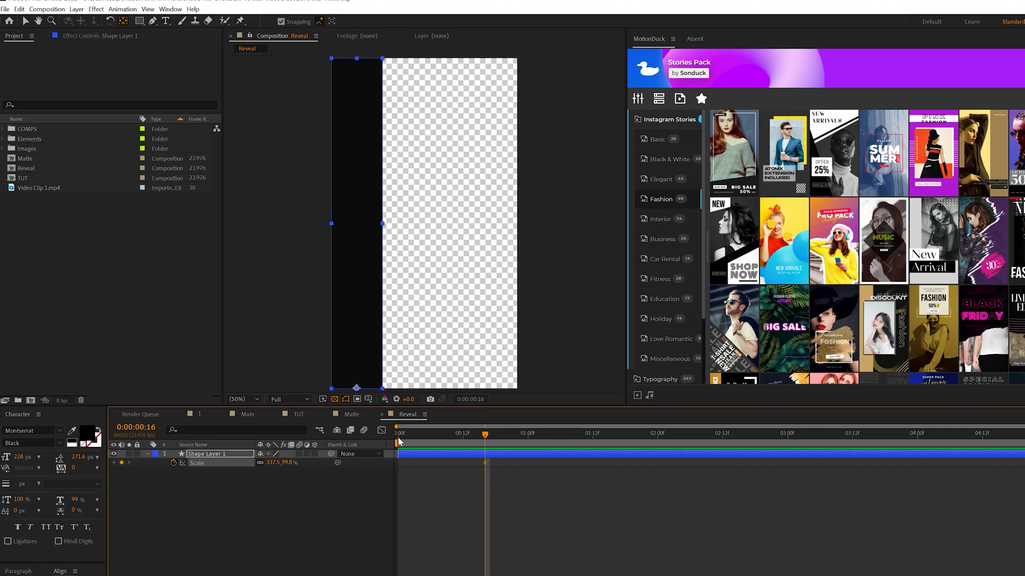
left_click_drag(475, 434, 463, 463)
key("Home")
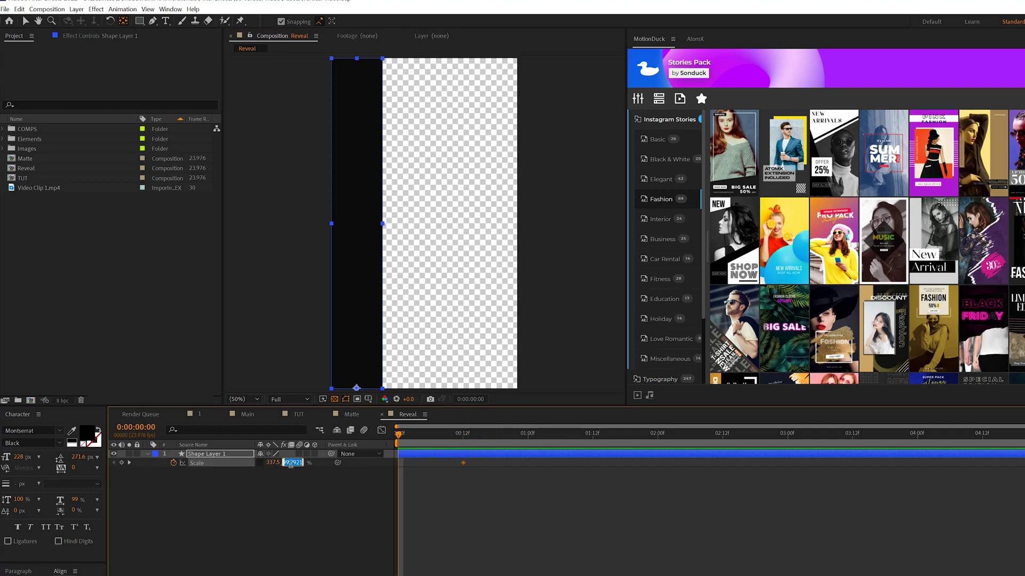
type("0")
left_click(348, 492)
key("space")
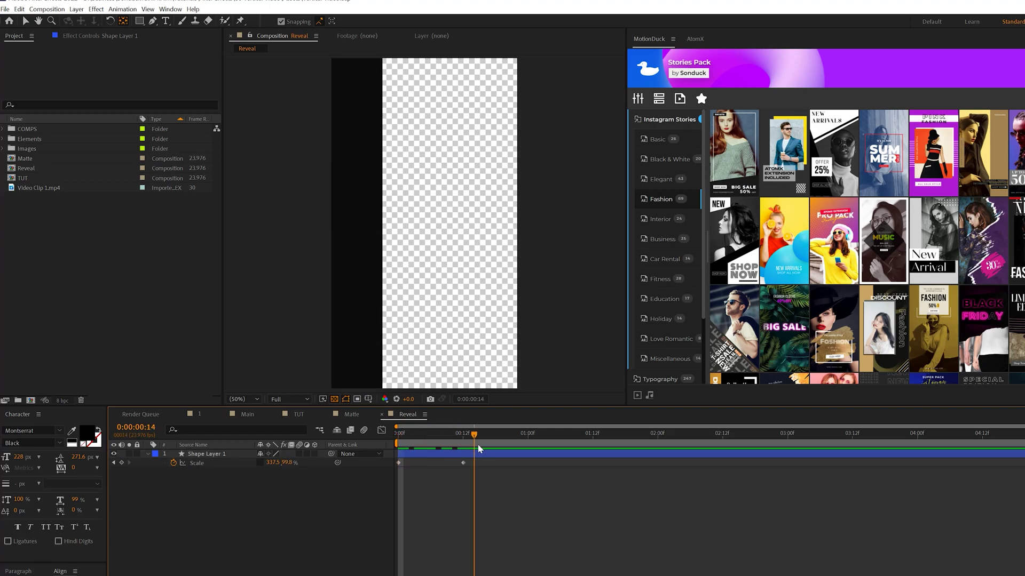
left_click_drag(478, 460, 388, 474)
key("F9")
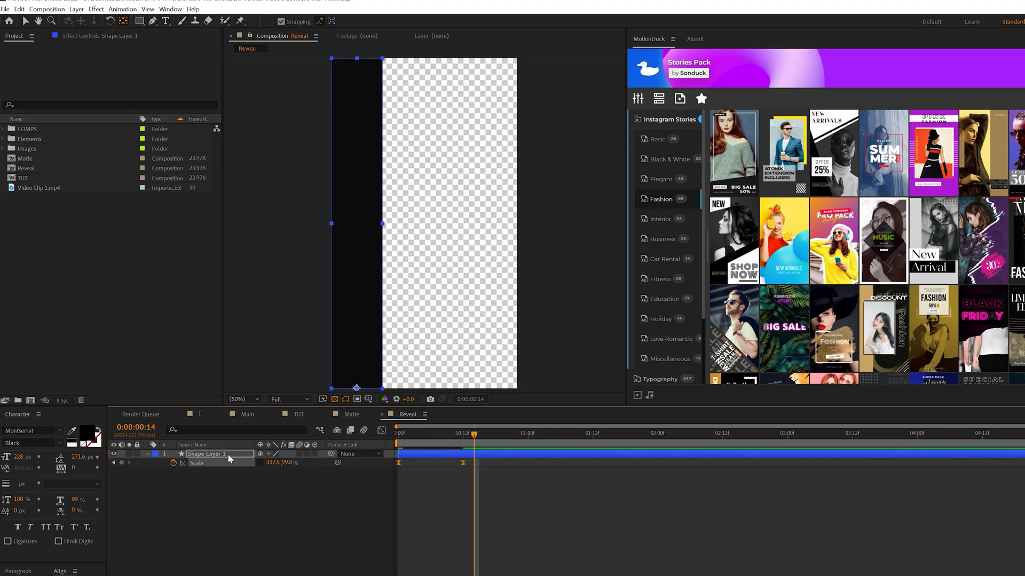
Duplicate the left strip, align the copy to the frame's right edge, rotate it 180°, and preview both strips
left_click(228, 458)
key("ctrl+d")
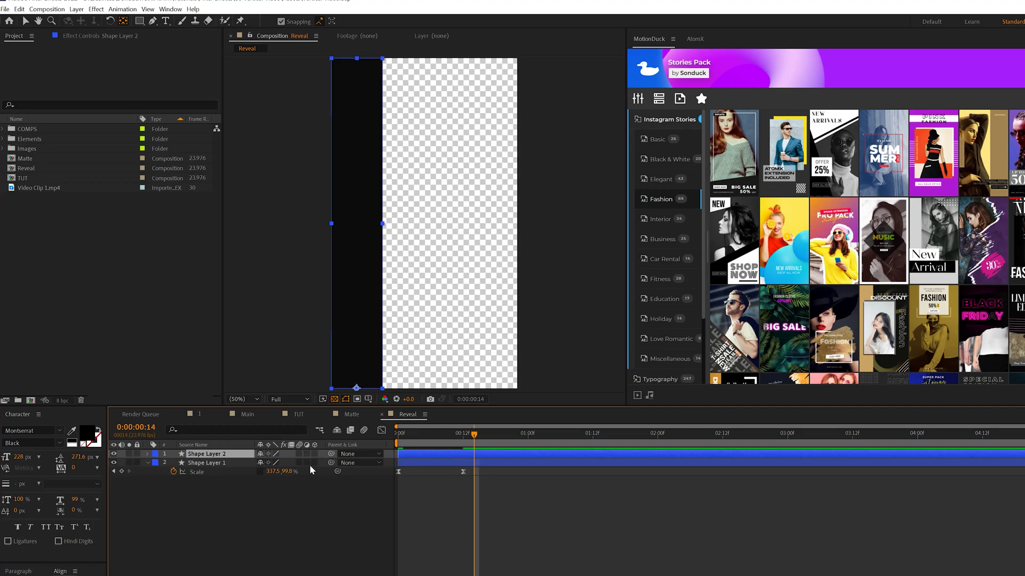
key("v")
left_click(44, 575)
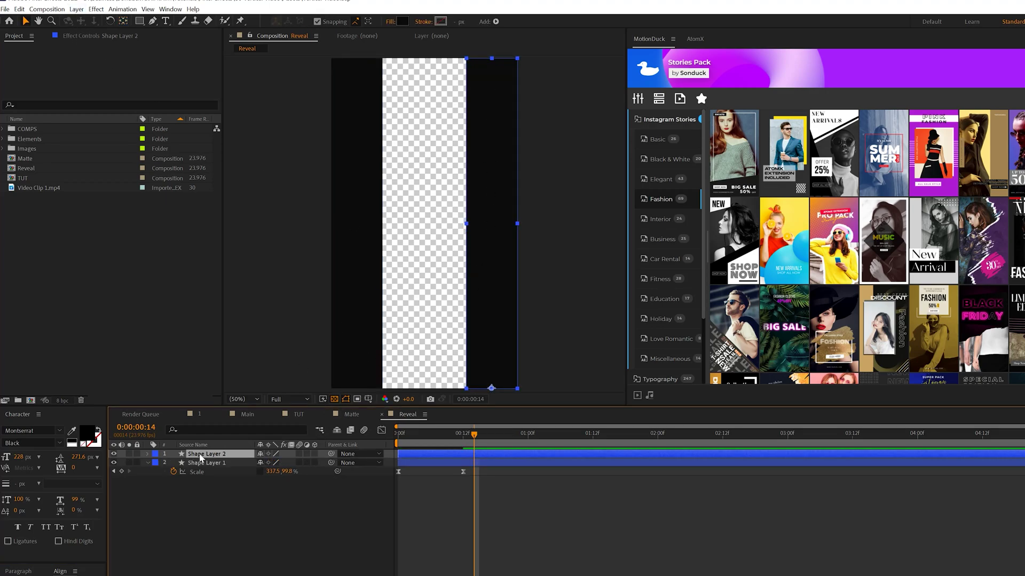
key("r")
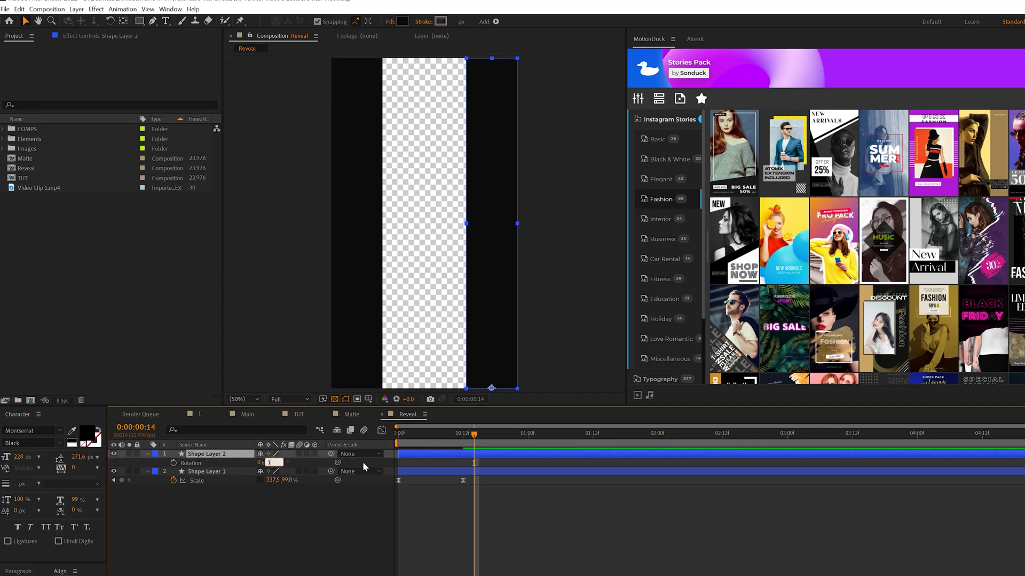
type("190")
key("Return")
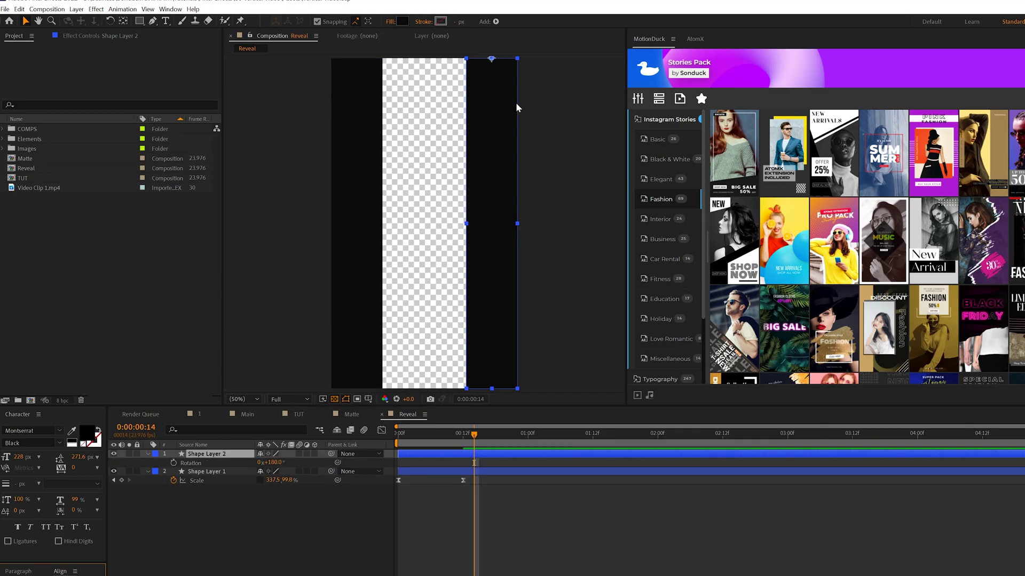
left_click_drag(453, 436, 386, 437)
key("space")
key("space")
Draw a full-width rectangle across the top of the frame and move its anchor point to the middle of its right edge
left_click(141, 21)
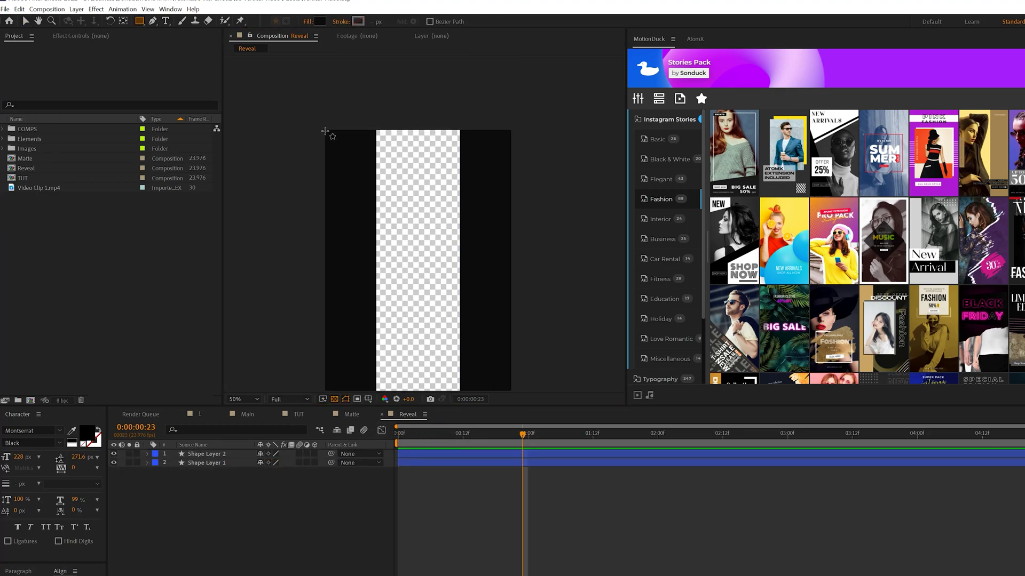
mouse_move(325, 130)
left_mouse_down()
mouse_move(458, 176)
mouse_move(507, 177)
left_mouse_up()
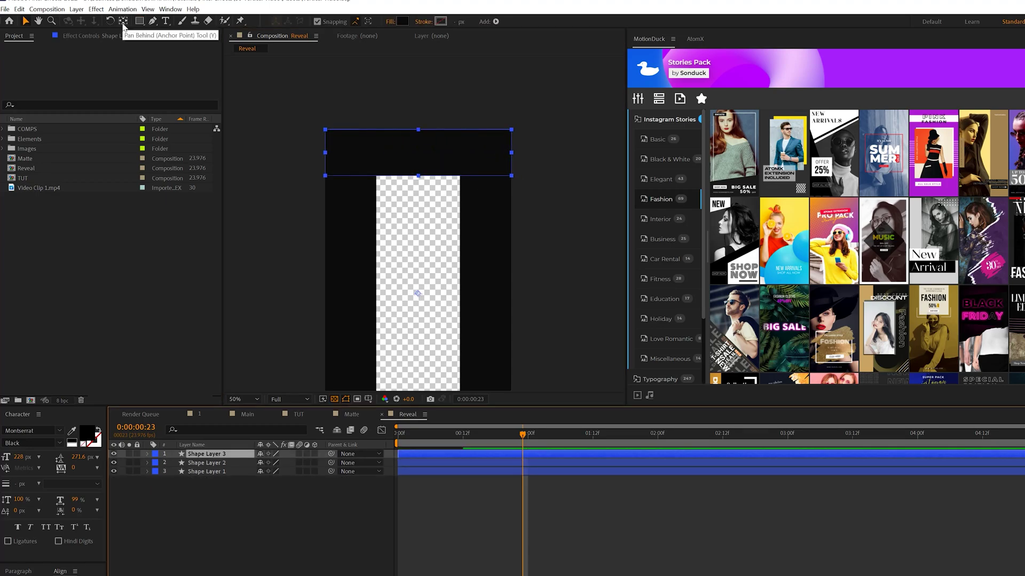
left_click(123, 22)
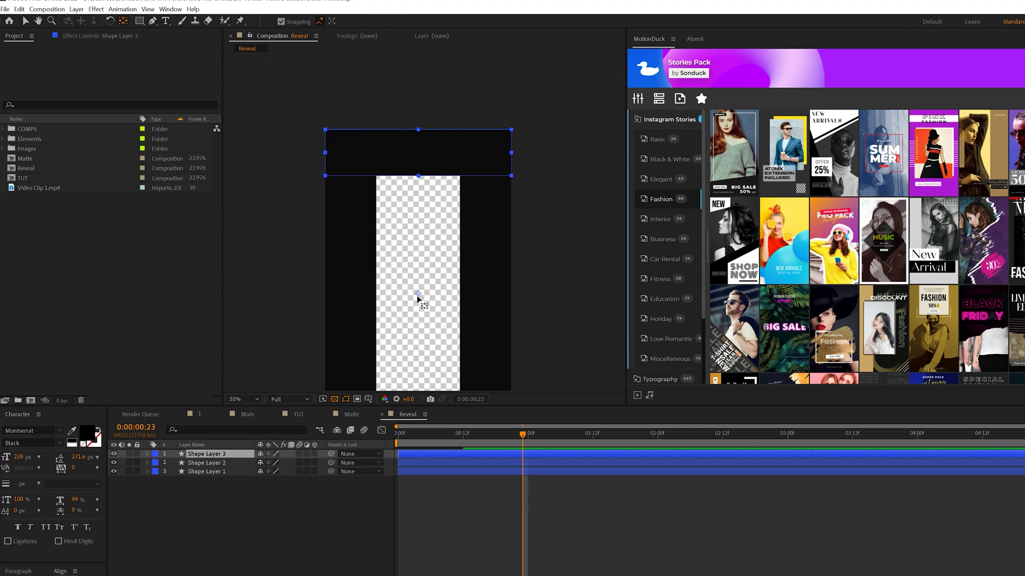
left_click_drag(419, 295, 510, 154)
Keyframe the top bar's horizontal Scale from 0 at the first frame to 100% at frame 12, with Easy Ease on both keyframes
left_click_drag(423, 432, 463, 463)
key("s")
left_click(174, 463)
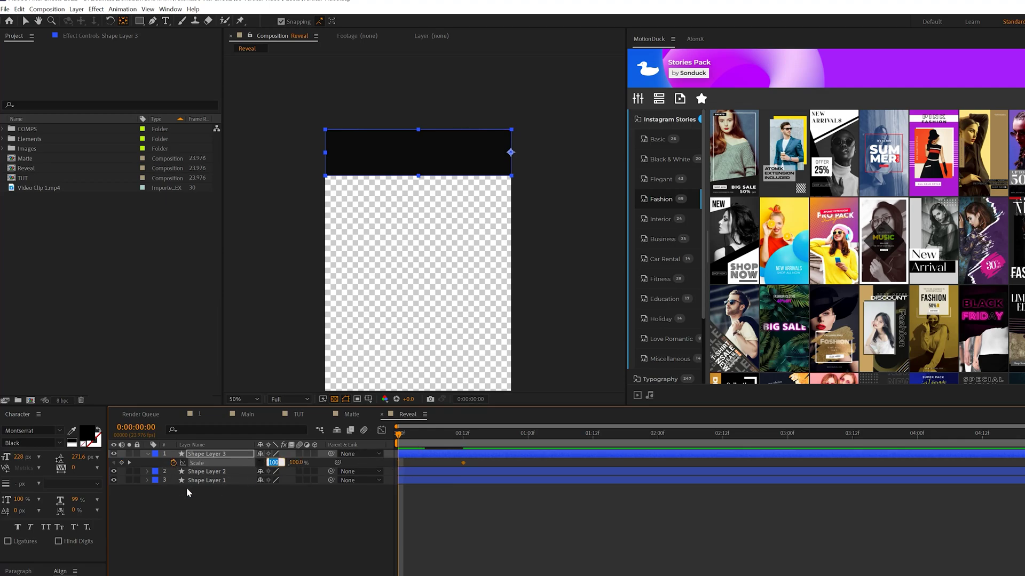
type("0")
key("Return")
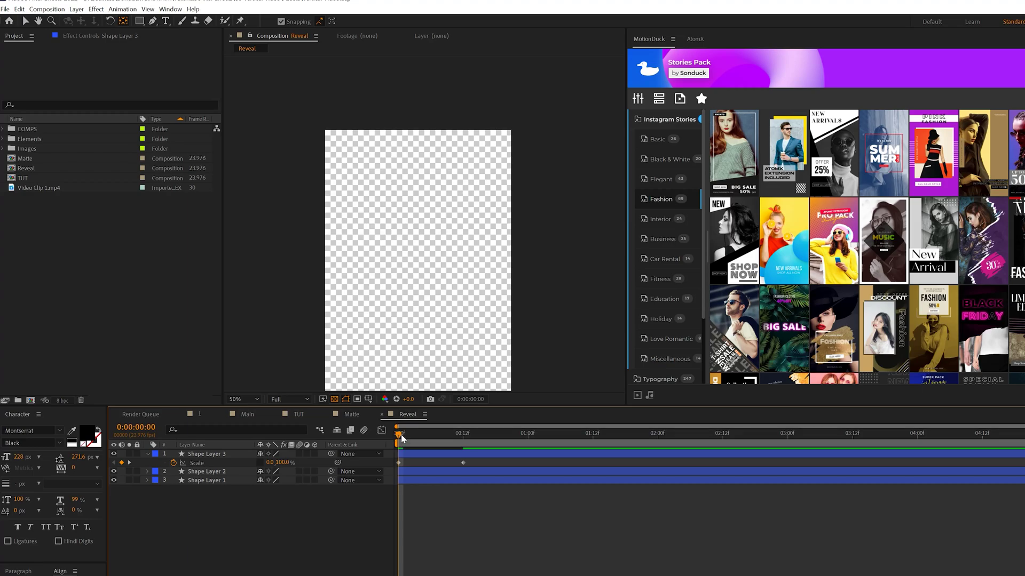
left_click_drag(402, 439, 469, 440)
left_click(479, 463)
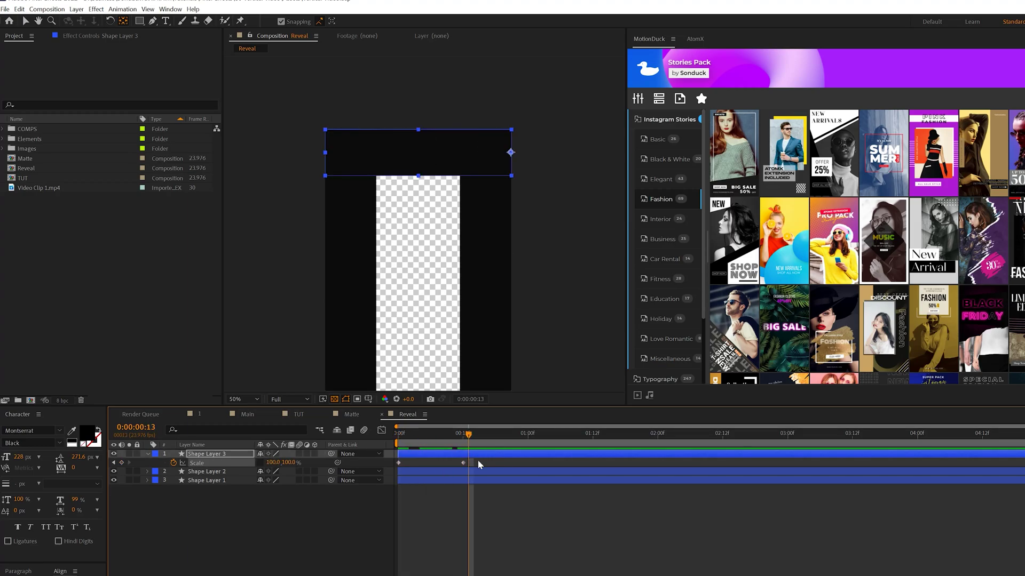
key("F9")
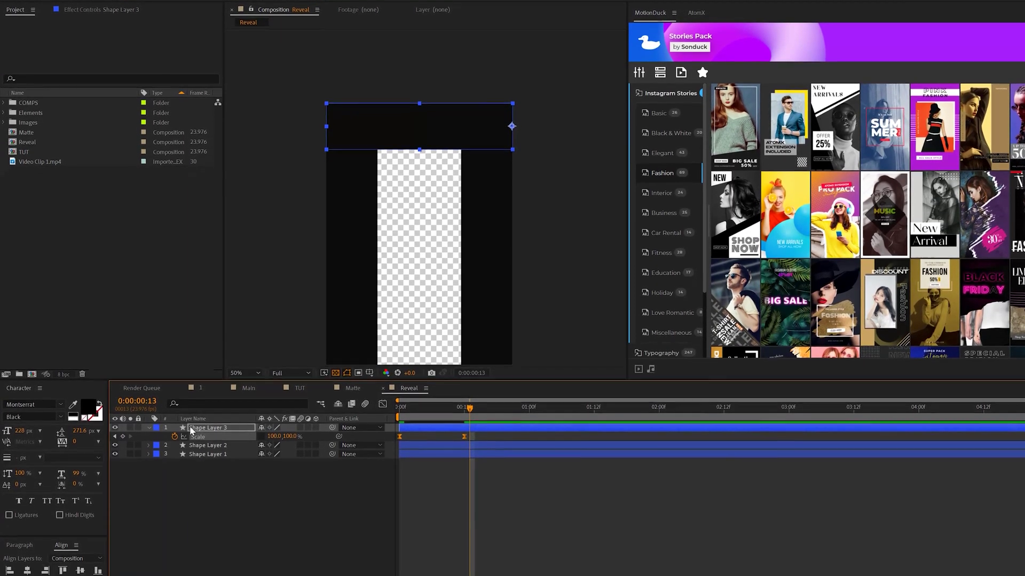
Duplicate the top bar, align the copy to the frame's bottom edge, rotate it 180°, and centre it horizontally
key("ctrl+d")
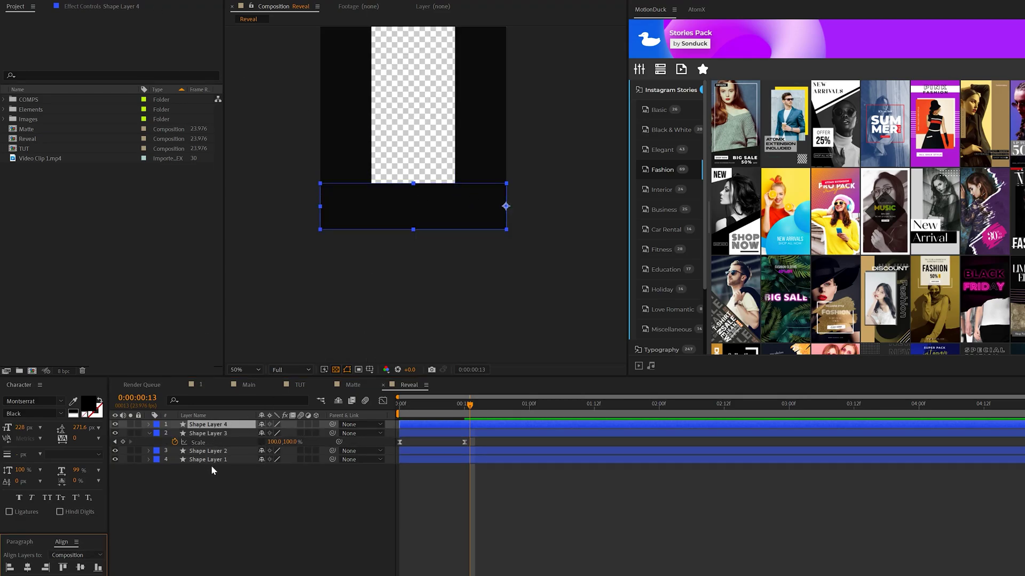
type("r180")
left_click(279, 550)
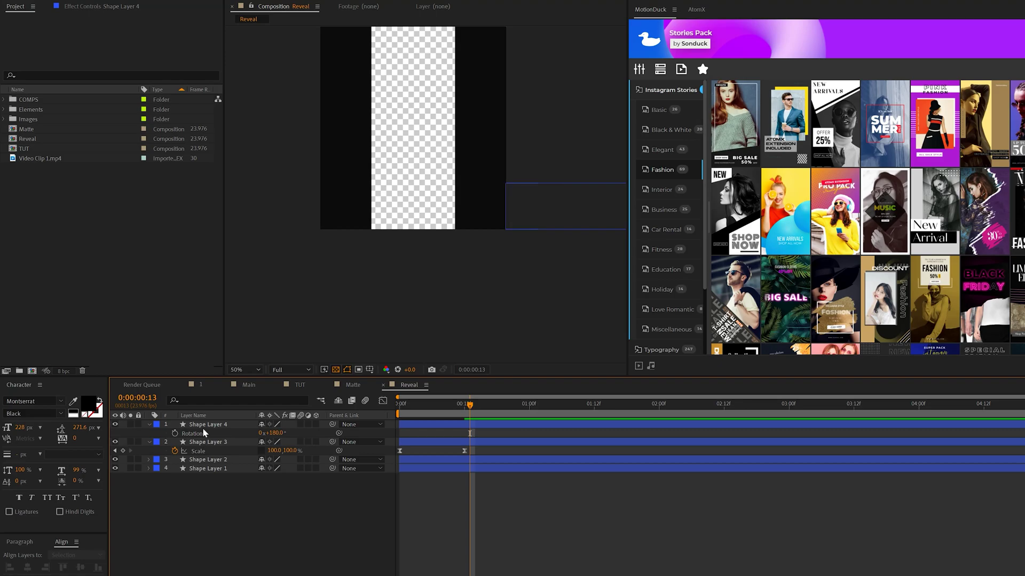
left_click(203, 424)
left_click(27, 567)
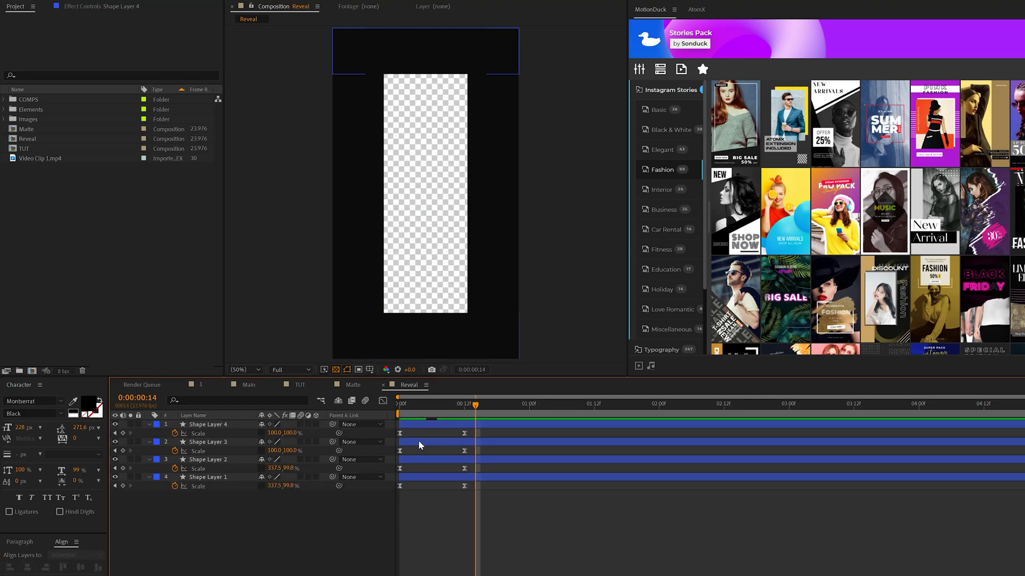
Delay Shape Layers 3 and 4 by about 10 frames so they follow the side strips, and preview the frame animation
left_click(420, 445)
left_click(424, 422, "shift")
left_click_drag(424, 423, 506, 437)
left_click_drag(475, 406, 356, 406)
key("space")
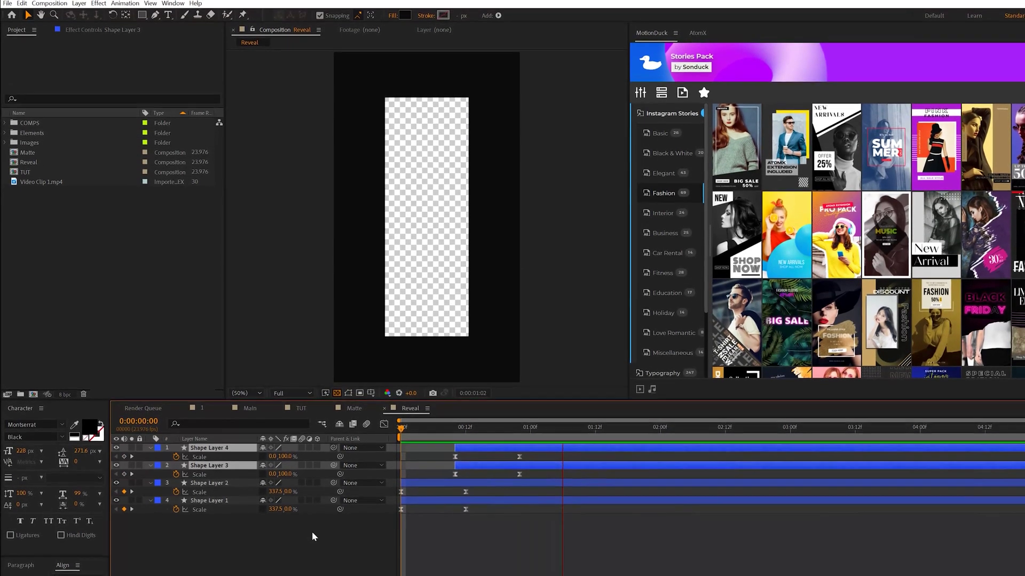
key("space")
key("space")
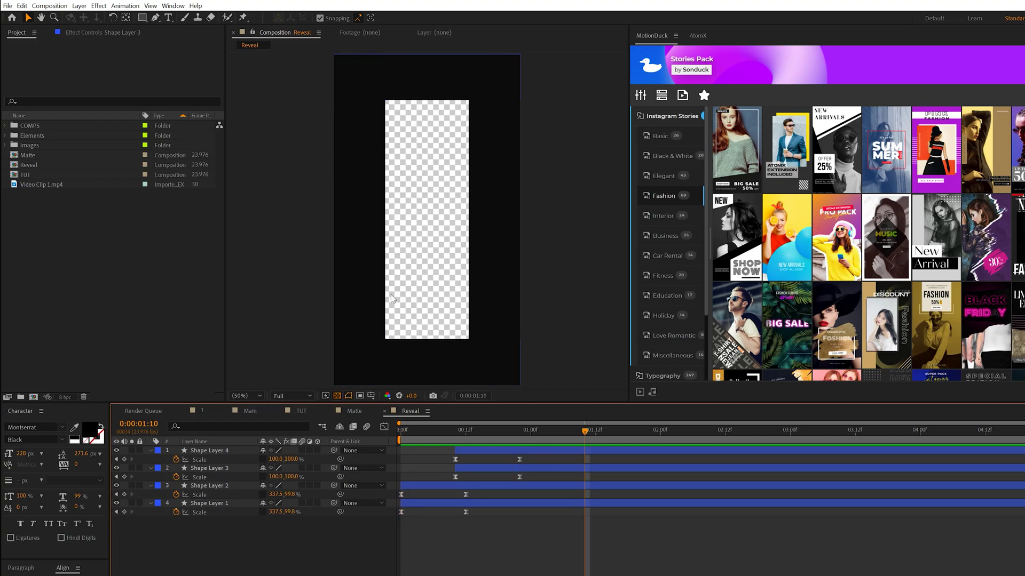
Draw a rectangle with no fill and a 201 px solid black stroke around the edge of the central opening
left_click(142, 18)
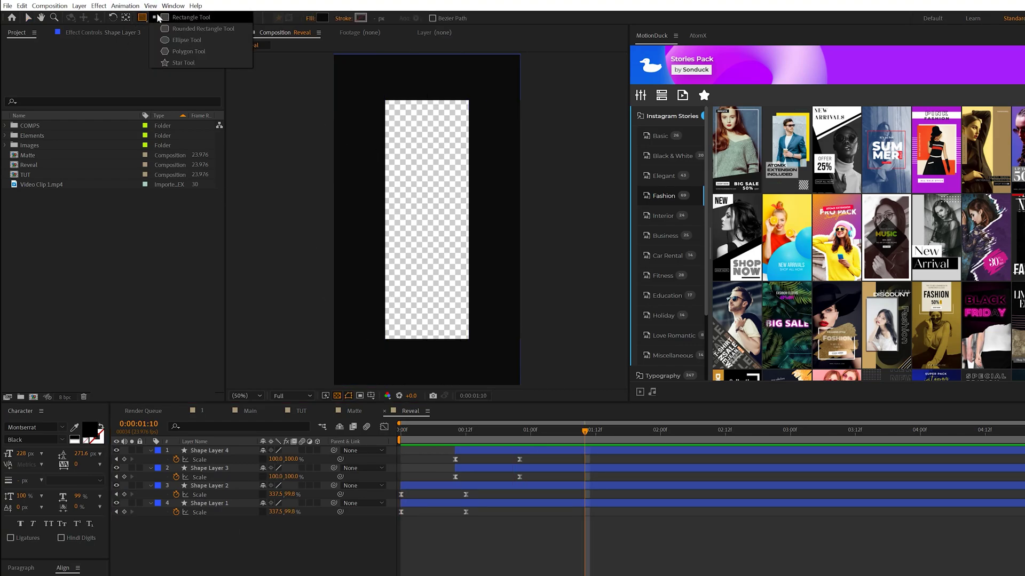
left_click(313, 19)
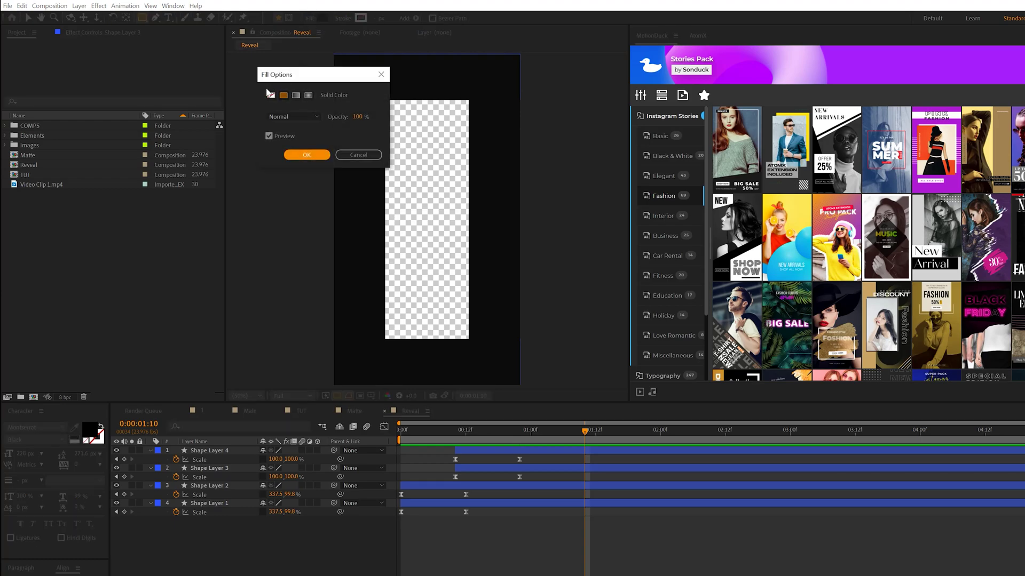
left_click(272, 96)
left_click(301, 153)
left_click(345, 18)
left_click(284, 96)
left_click(307, 154)
left_click_drag(381, 93, 460, 337)
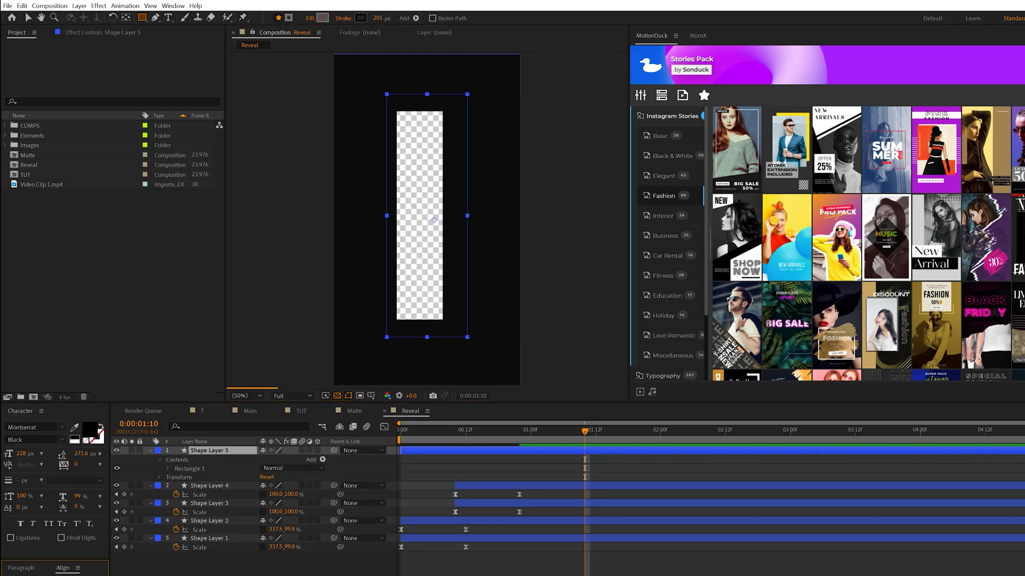
Centre the stroked rectangle horizontally and vertically in the composition
left_click(29, 575)
left_click(75, 575)
left_click(358, 561)
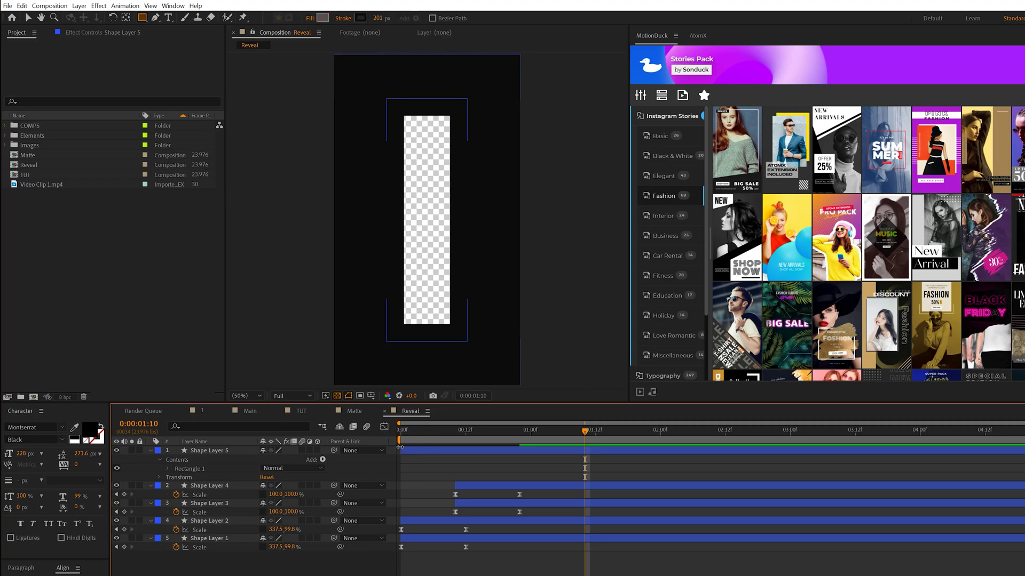
Delay Shape Layer 5 to start at 1:10, preview the frame animation, and collapse the layers' keyframe properties
mouse_move(401, 450)
left_mouse_down()
mouse_move(583, 451)
mouse_move(392, 444)
left_mouse_up()
key("space")
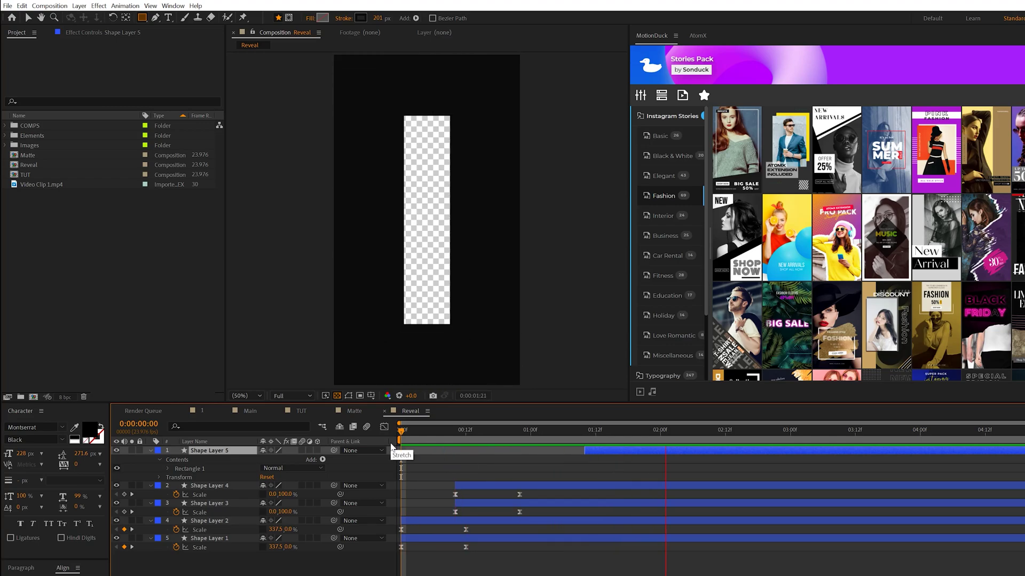
key("space")
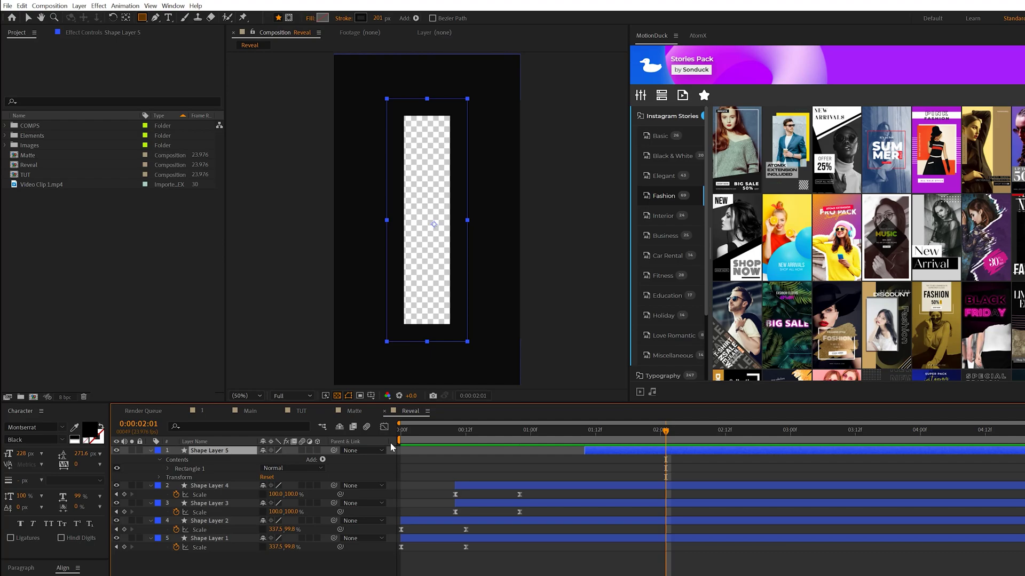
key("ctrl+shift+a")
key("u")
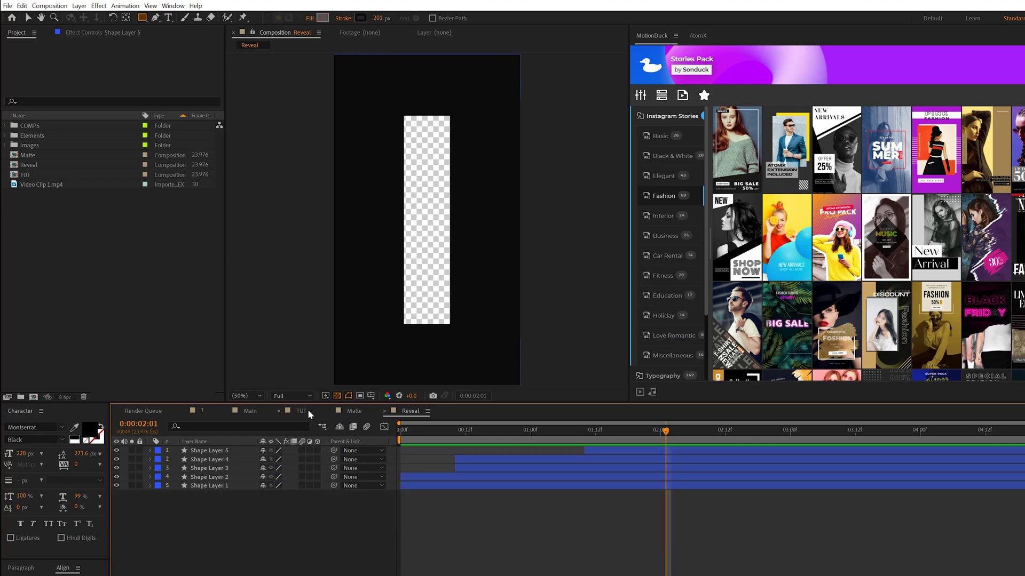
Place the Reveal composition above the Matte layer in TUT, starting at about 1 second, and preview it
left_click(302, 411)
left_click_drag(25, 163, 202, 457)
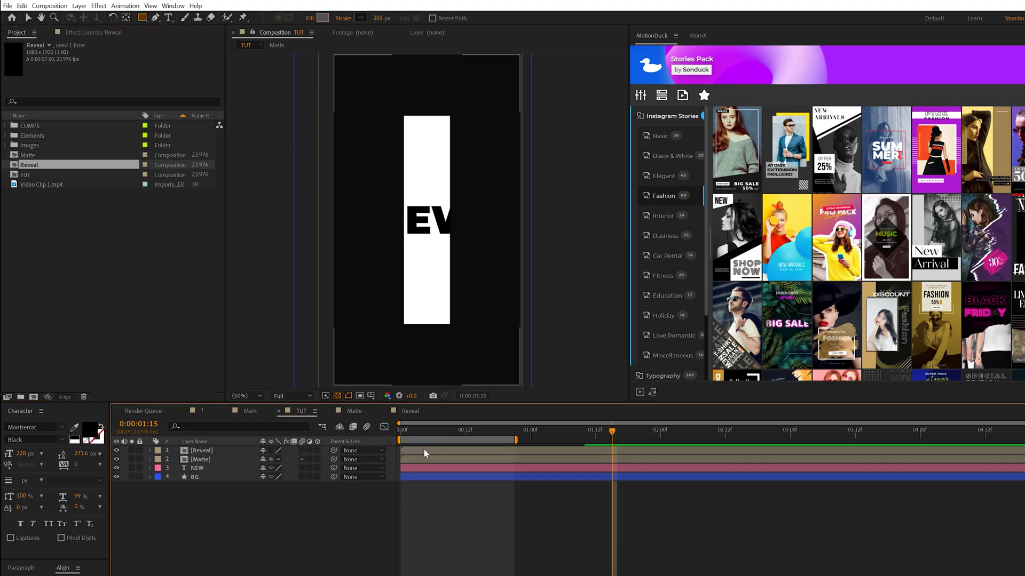
left_click_drag(424, 450, 675, 445)
key("Home")
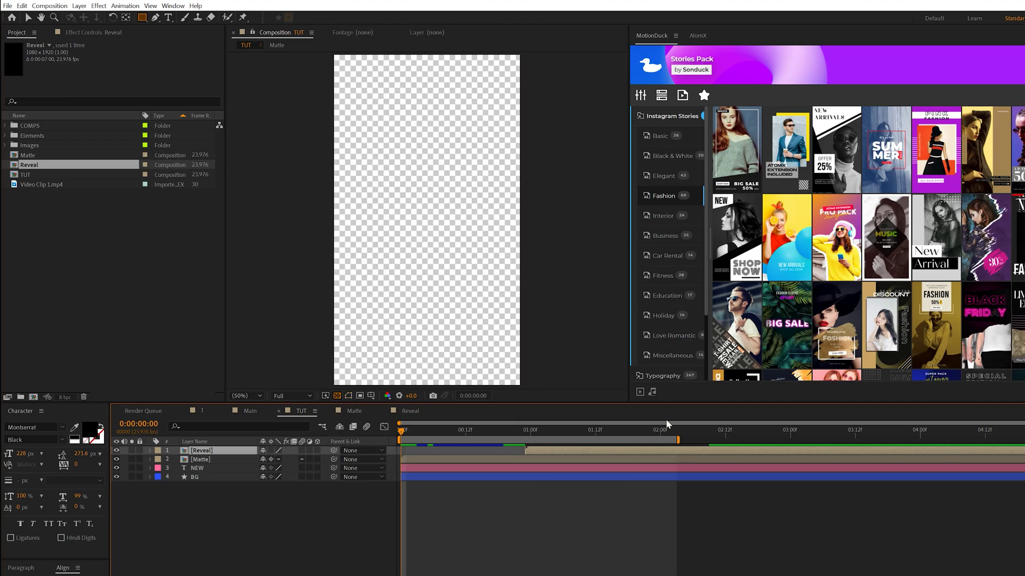
key("space")
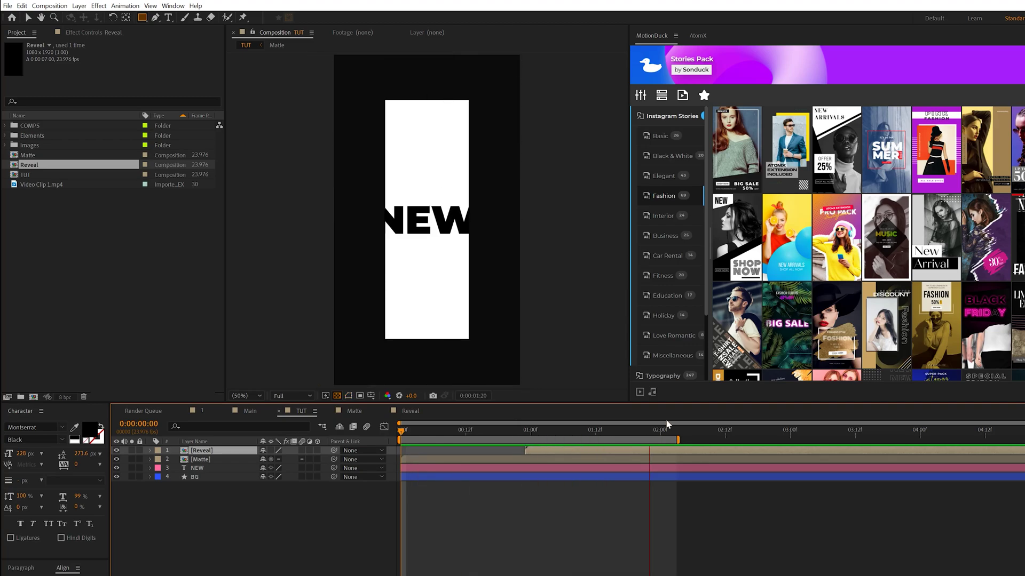
Keyframe the NEW text's Scale from 100% at 1:04 to 64% at 1:05, and preview the jump
left_click(524, 432)
left_click_drag(524, 432, 574, 432)
left_click(201, 469)
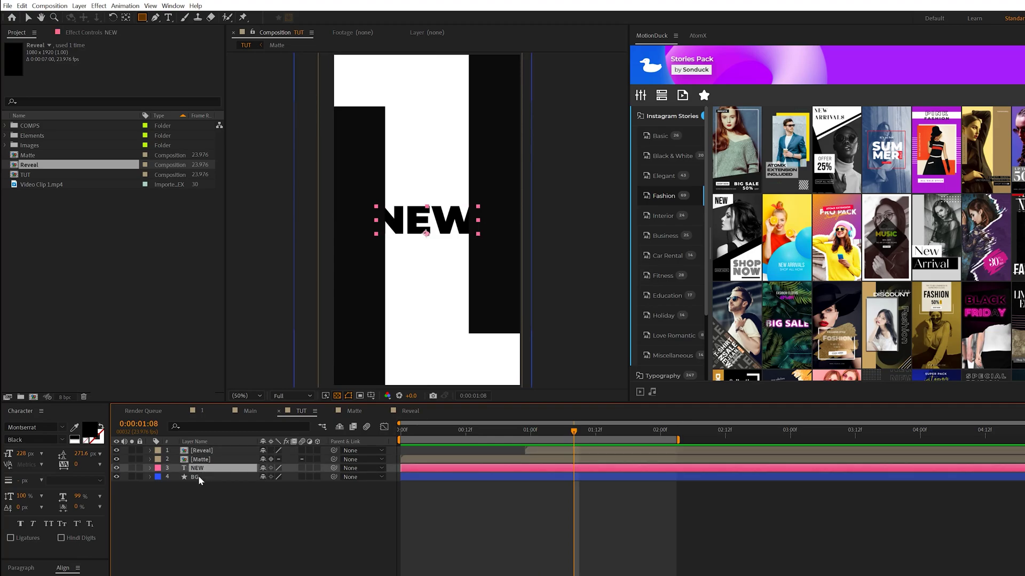
key("s")
key("Page_Up")
key("Page_Up")
key("Page_Up")
key("Page_Up")
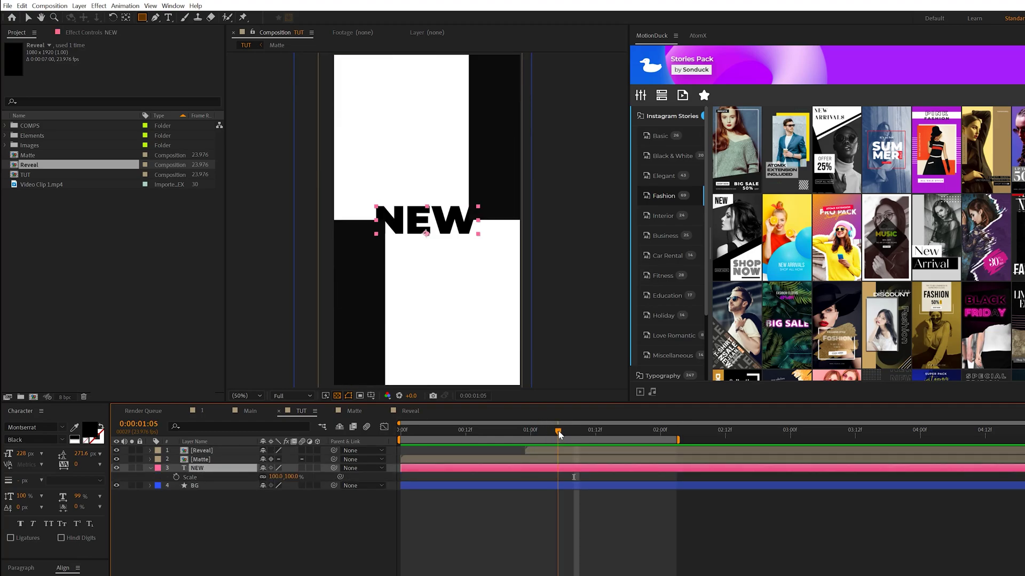
left_click(177, 477)
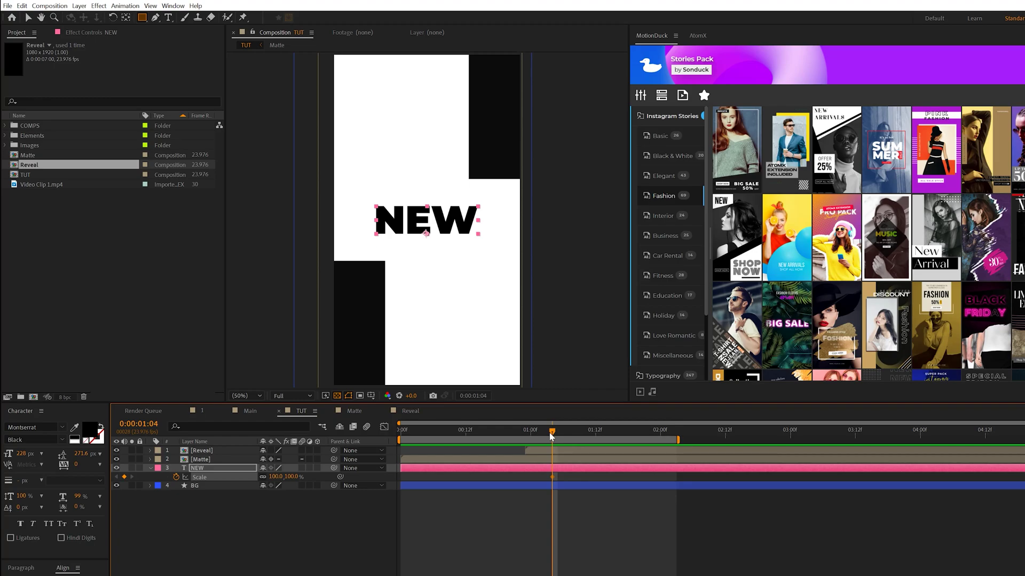
left_click_drag(552, 434, 558, 434)
left_click_drag(276, 477, 257, 479)
left_click(294, 561)
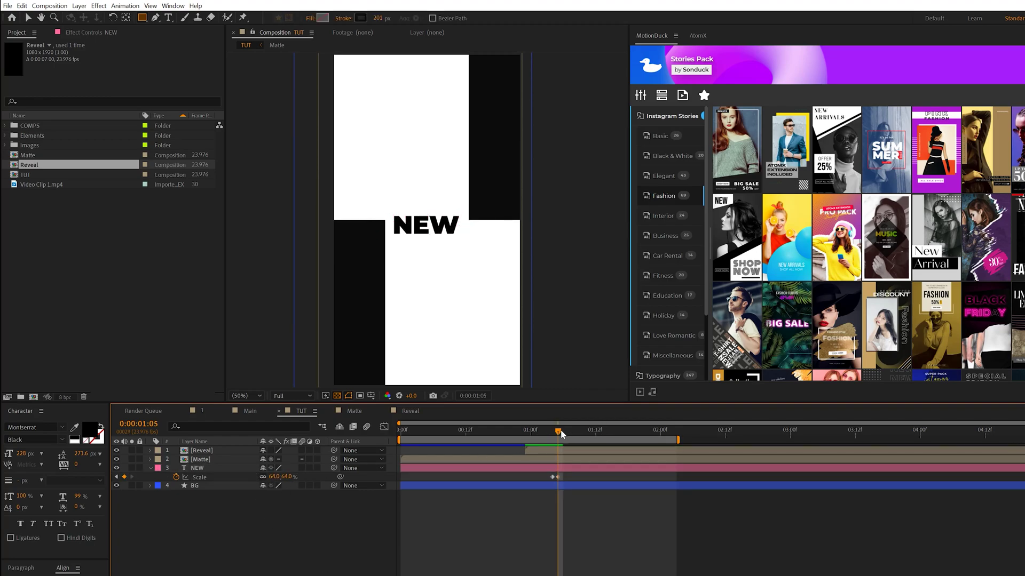
key("space")
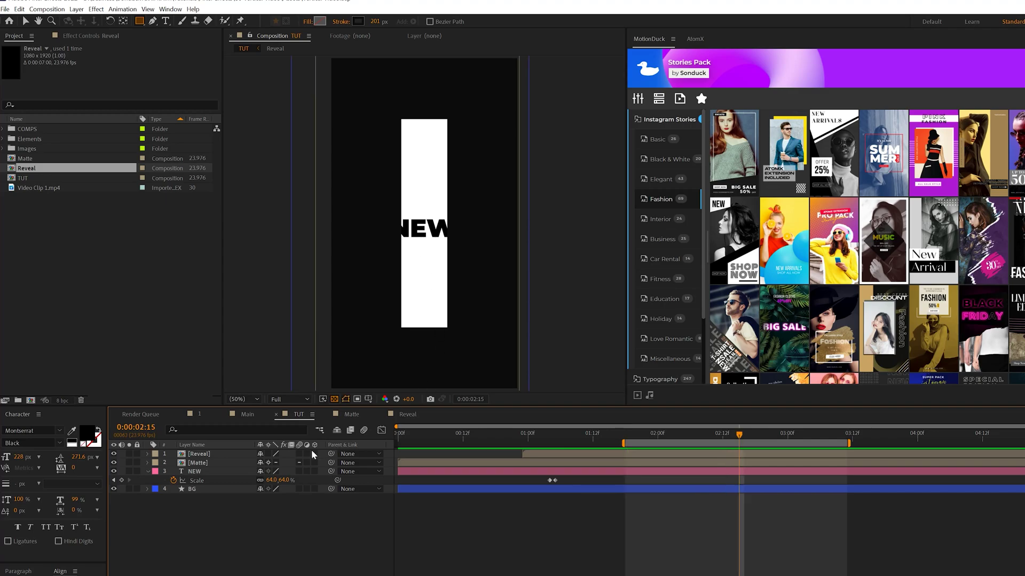
Keyframe the NEW text's Scale from 64% at 2:02 to 36% at 2:03, and preview from the start
left_click_drag(726, 436, 669, 438)
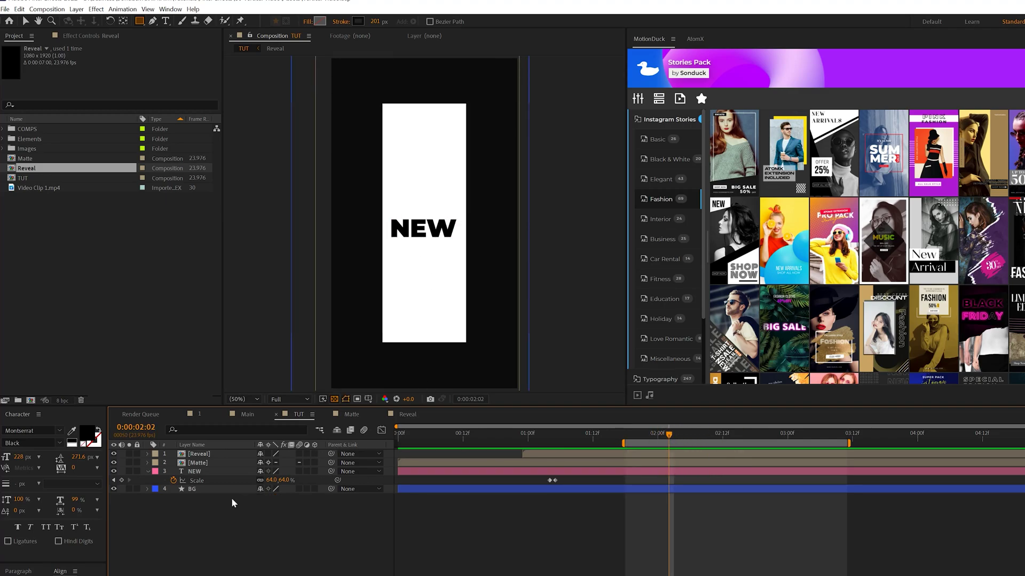
left_click(121, 481)
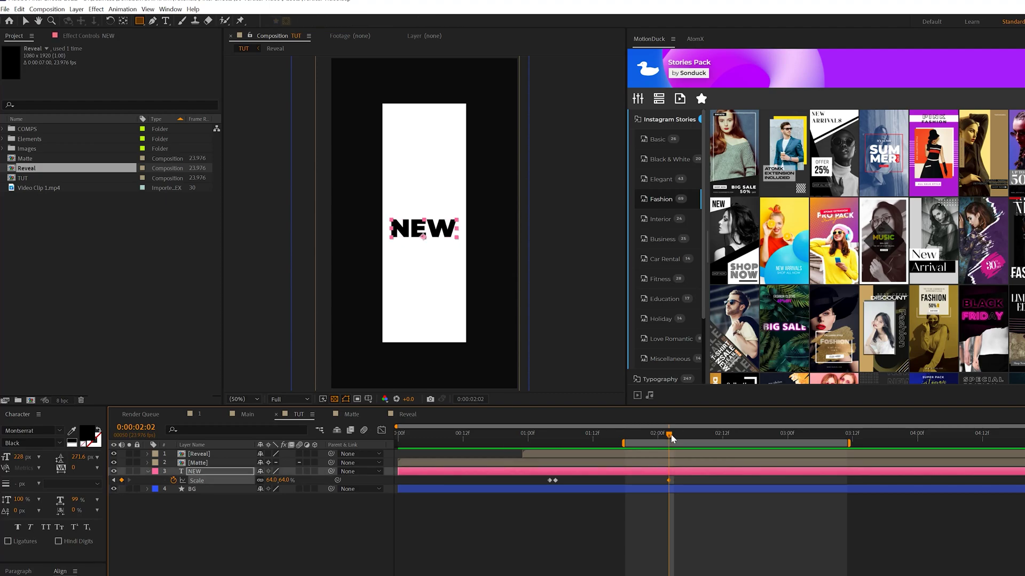
left_click_drag(672, 438, 675, 438)
left_click_drag(272, 480, 265, 480)
left_click(252, 510)
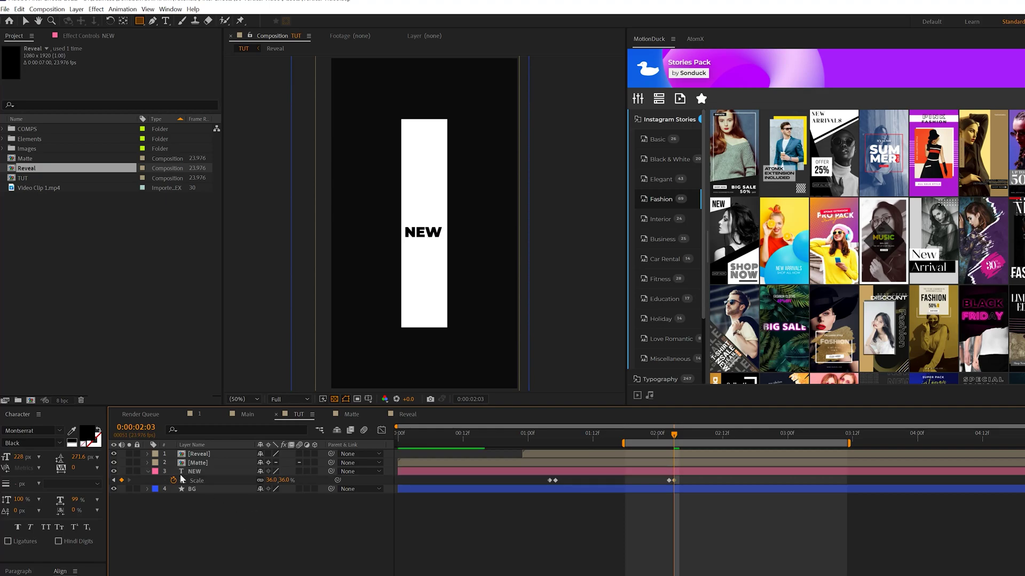
key("Home")
key("b")
key("space")
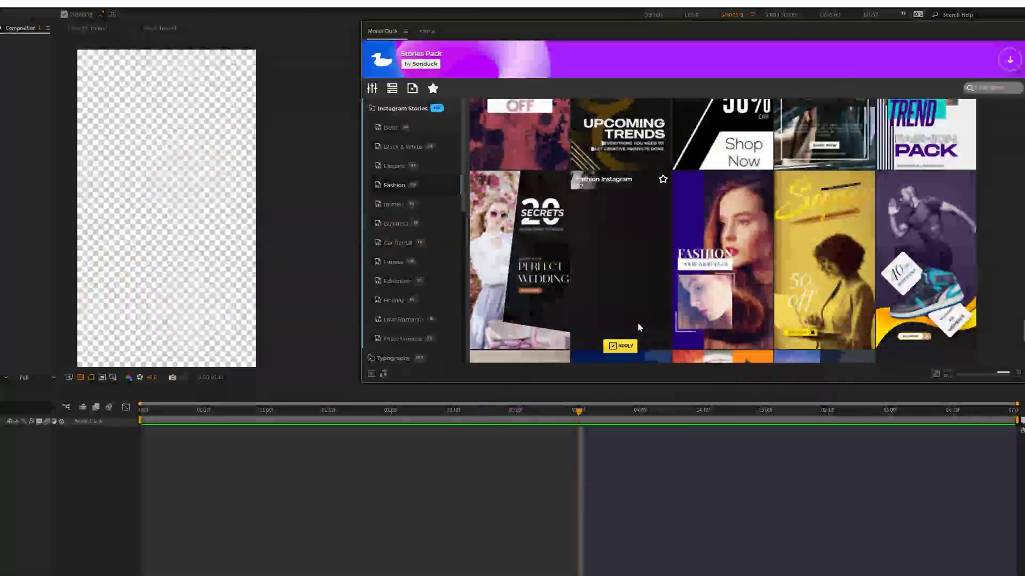
Apply the Fashion Instagram 62 template from the Stories Pack and select Video Clip 1.mp4 in the project
mouse_move(637, 323)
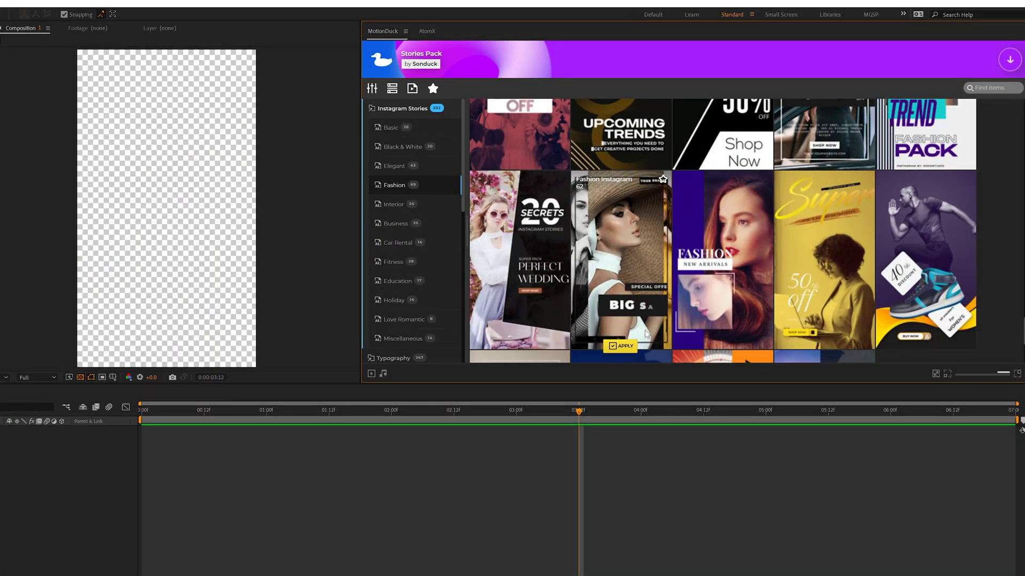
left_click(623, 345)
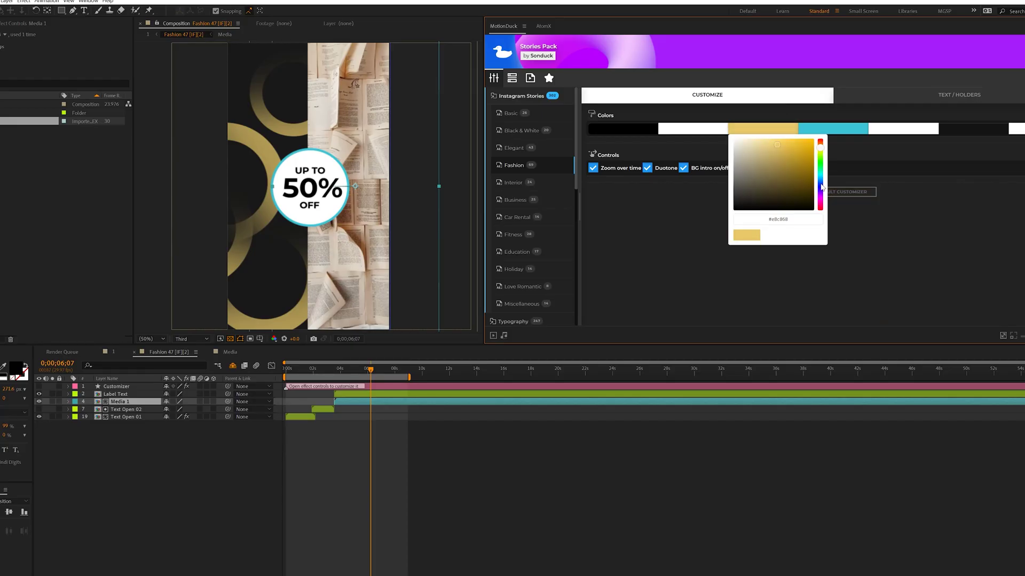
left_click(821, 183)
left_click(584, 210)
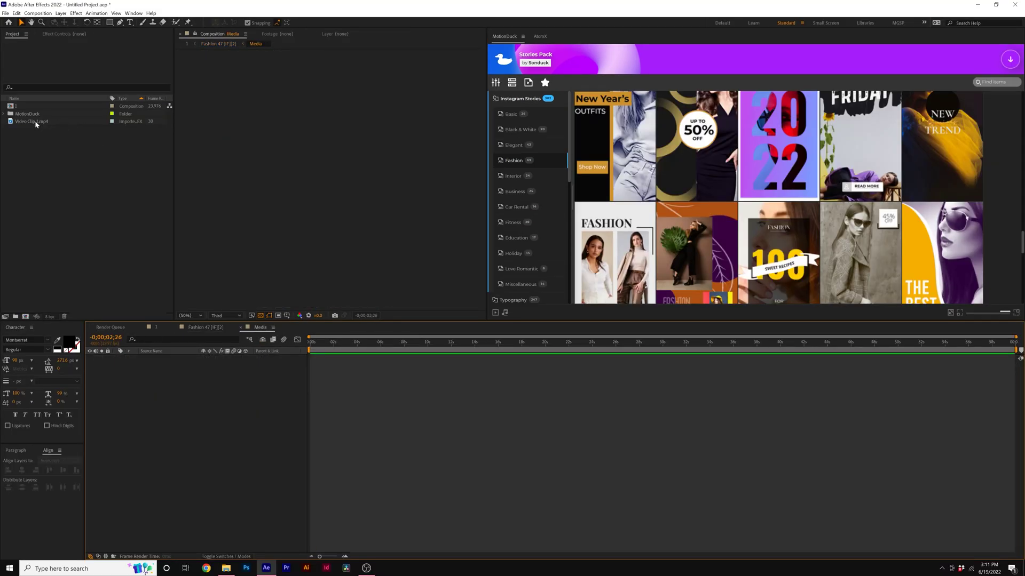
left_click(34, 121)
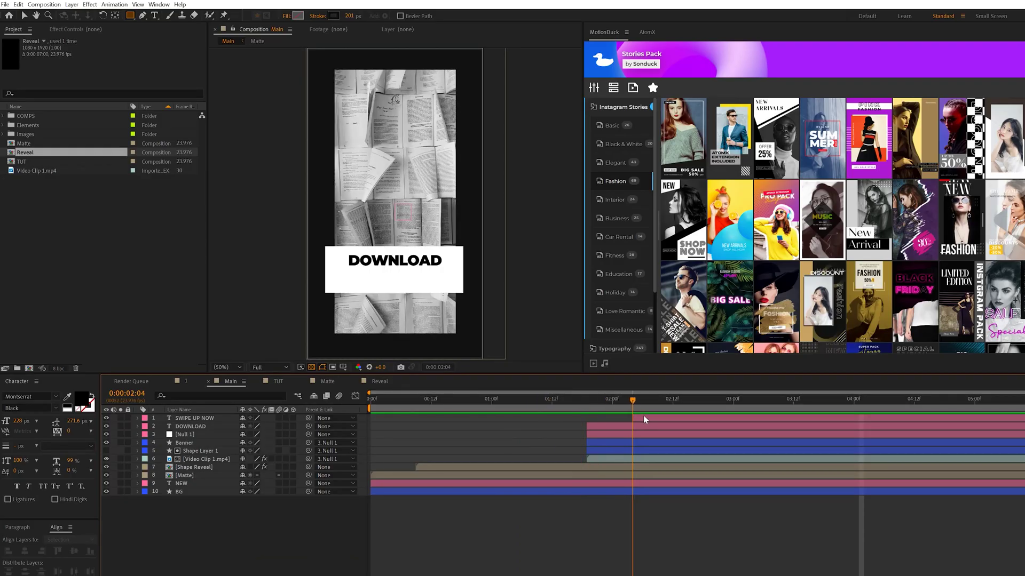
In the TUT composition, draw a rectangle with 0C0C0C fill and no stroke, inset from the frame edges, and centre it
mouse_move(643, 417)
left_mouse_down()
mouse_move(703, 418)
mouse_move(540, 421)
mouse_move(650, 419)
left_mouse_up()
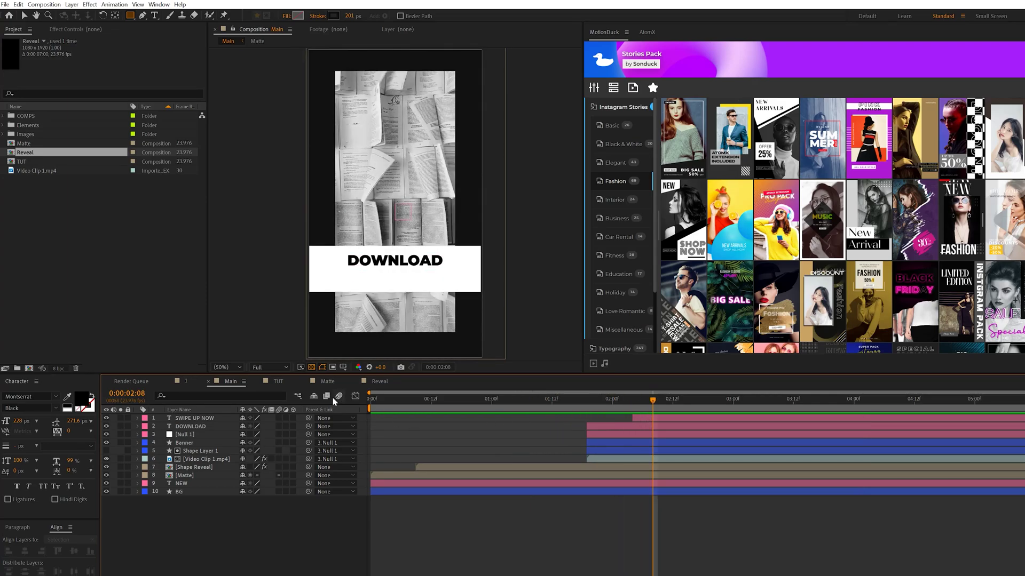
left_click(266, 383)
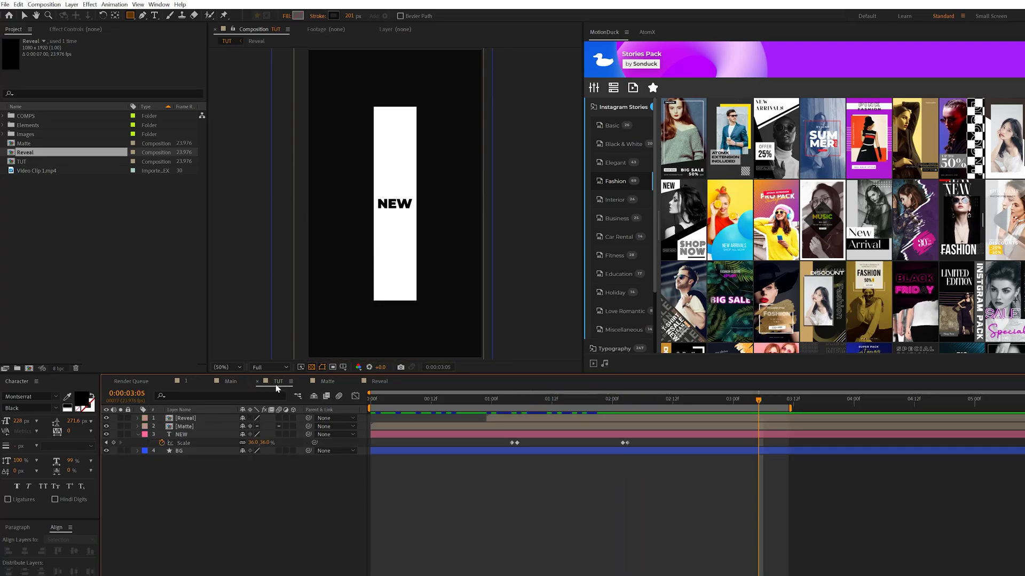
left_click(138, 434)
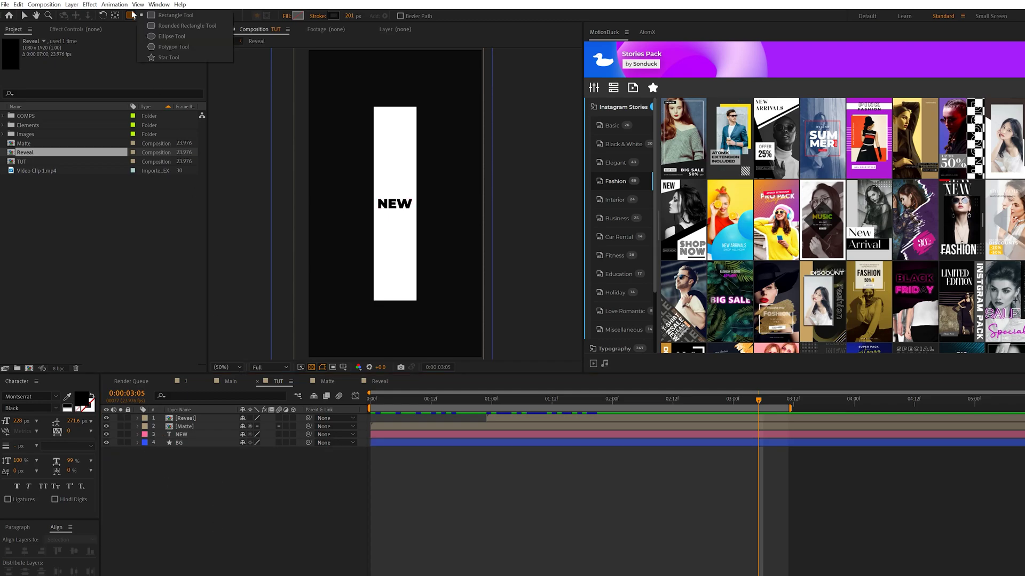
left_click(301, 15)
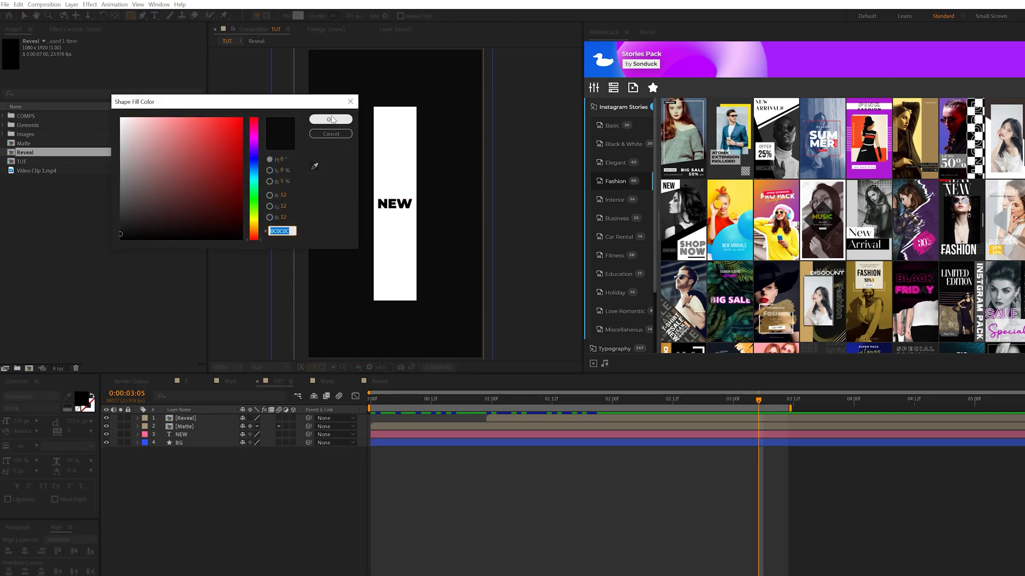
left_click(330, 120)
left_click(317, 16)
left_click(251, 89)
left_click(251, 88)
left_click(283, 144)
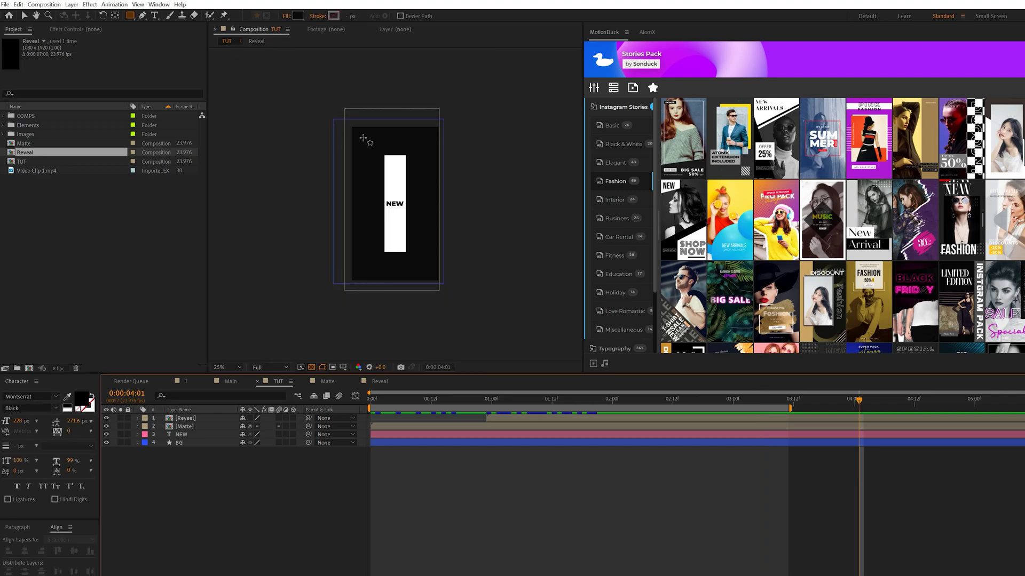
left_click_drag(363, 138, 427, 268)
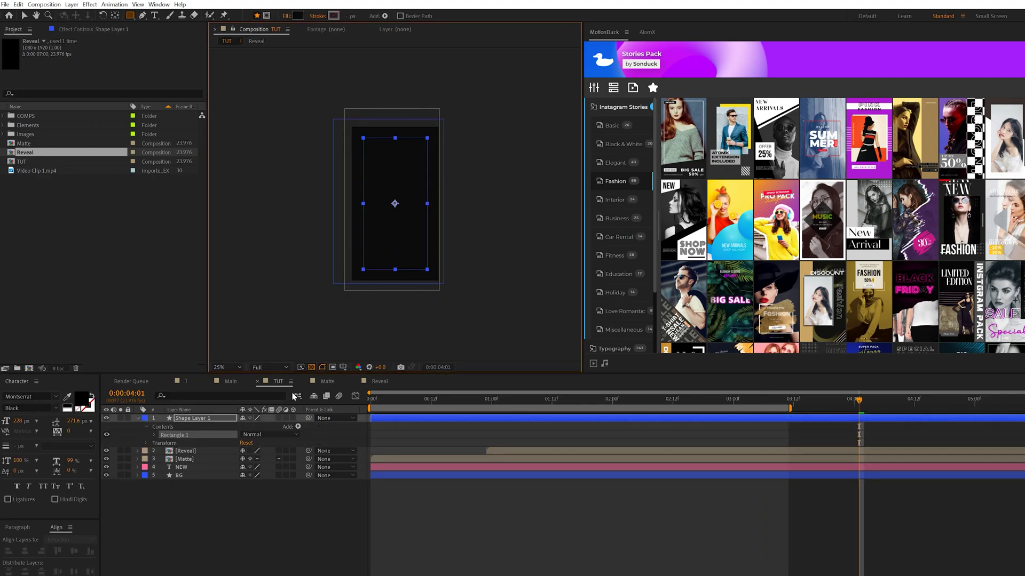
left_click(24, 551)
left_click(223, 516)
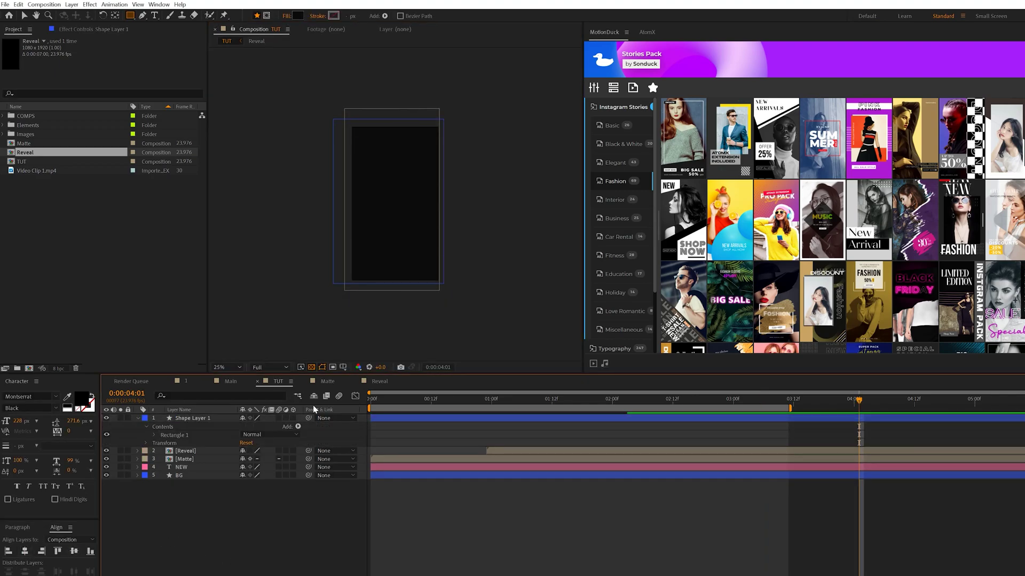
Add Video Clip 1.mp4 directly beneath Shape Layer 1 and set its track matte to Alpha using that rectangle
scroll(348, 350, "up", 2)
left_click(184, 418)
left_click_drag(45, 172, 188, 430)
left_click(190, 417)
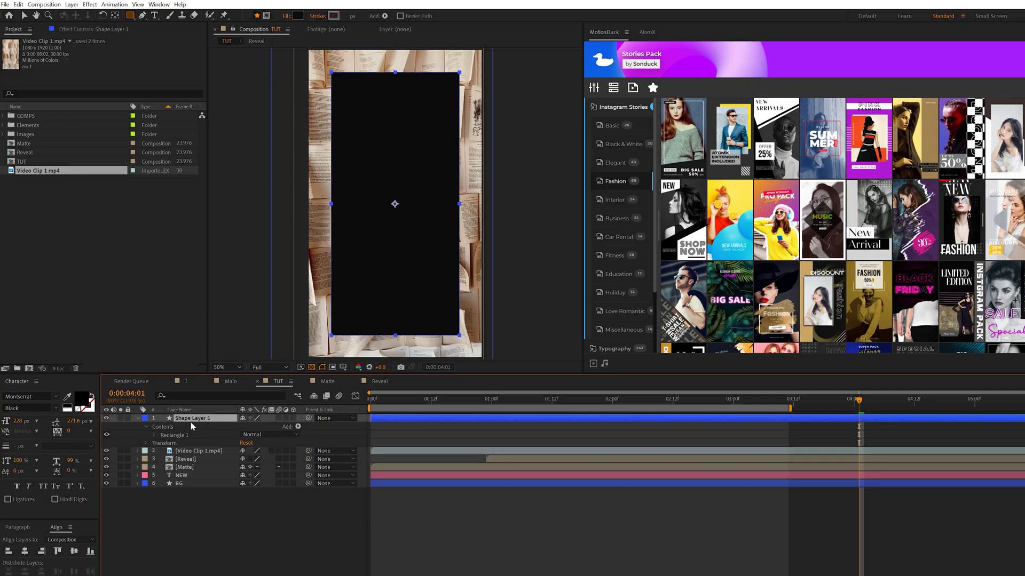
left_click(197, 451)
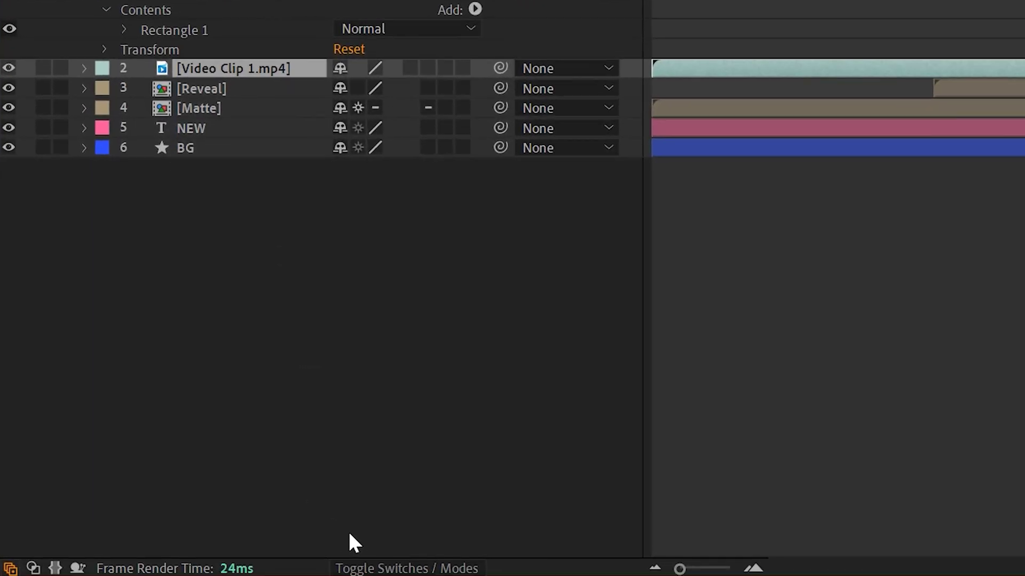
left_click(403, 569)
left_click(467, 67)
left_click(500, 122)
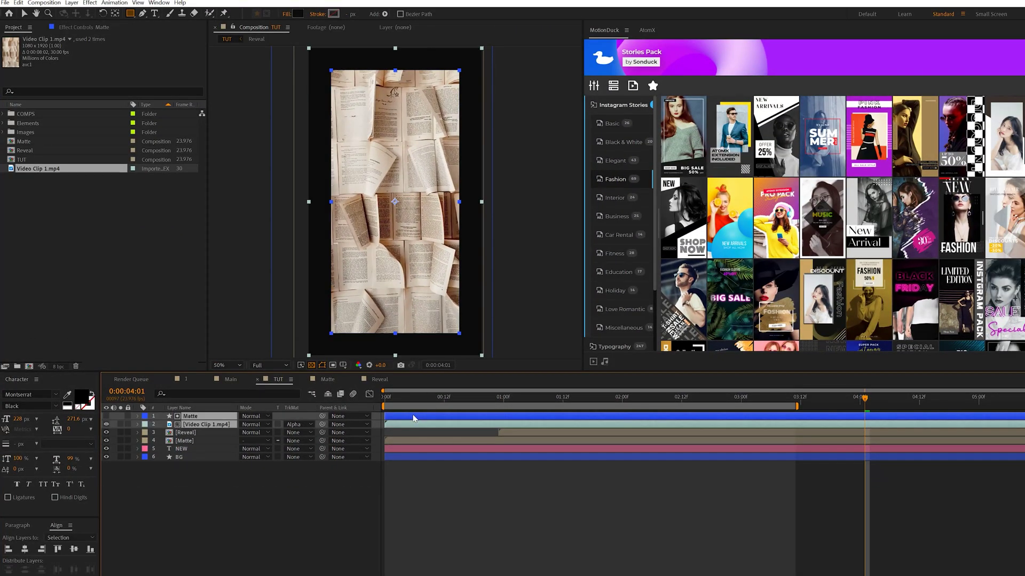
Delay the rectangle matte and Video Clip 1.mp4 to start together at about 2:01, checking the timing with a preview
left_click_drag(414, 423, 642, 422)
key("space")
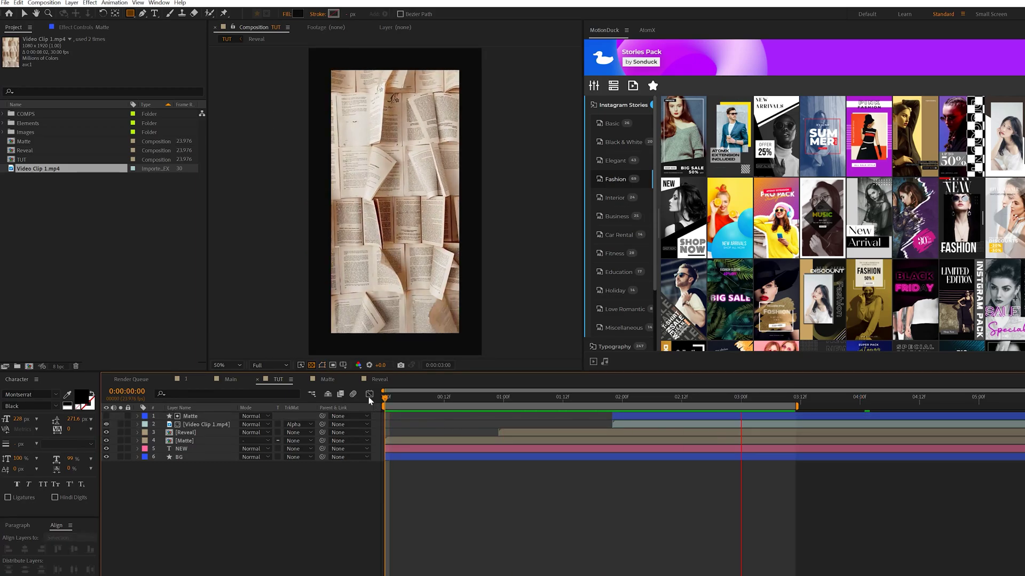
key("space")
left_click(622, 417)
left_click(624, 425, "shift")
left_click_drag(648, 423, 660, 423)
left_click(328, 533)
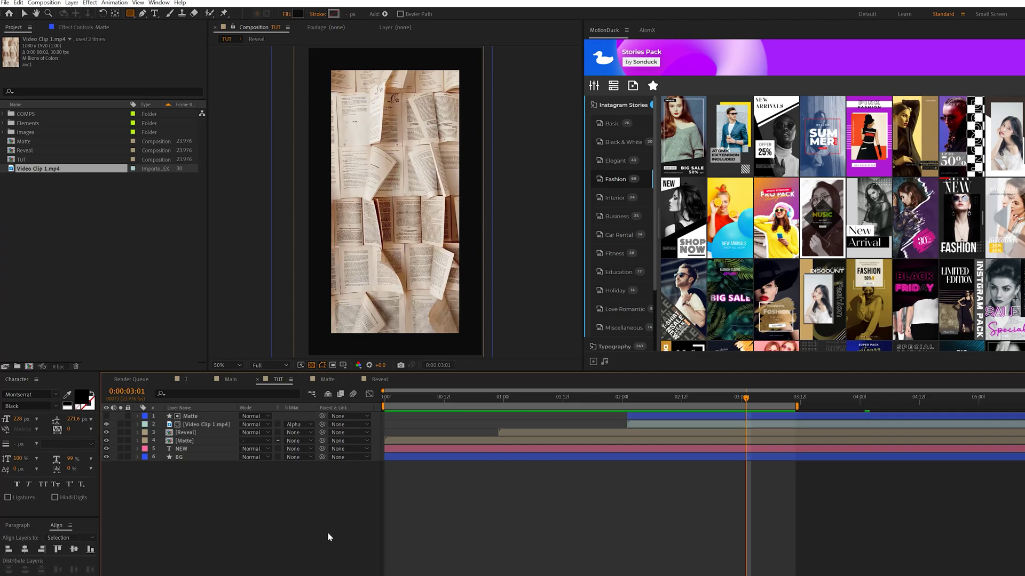
Add a null object starting at 2:01 and parent the Matte shape layer and Video Clip 1.mp4 to it
left_click(72, 3)
mouse_move(88, 13)
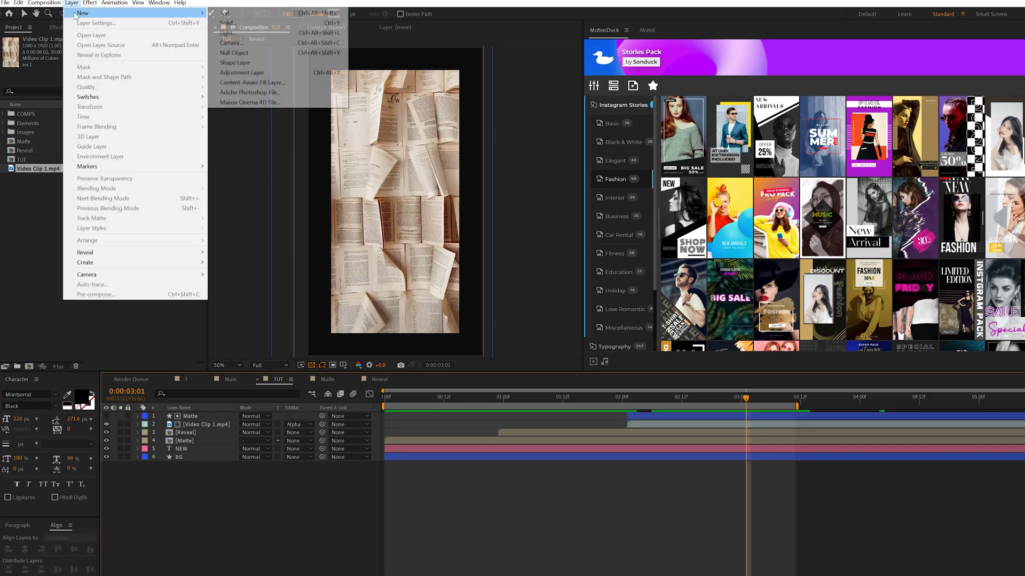
left_click(278, 53)
left_click(192, 424)
left_click(188, 433, "shift")
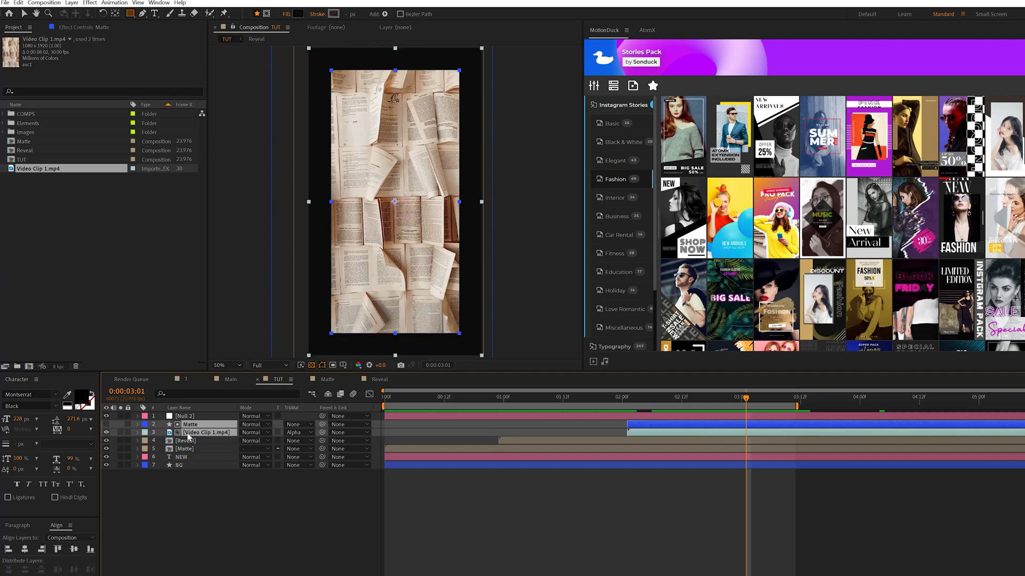
left_click_drag(221, 424, 185, 417)
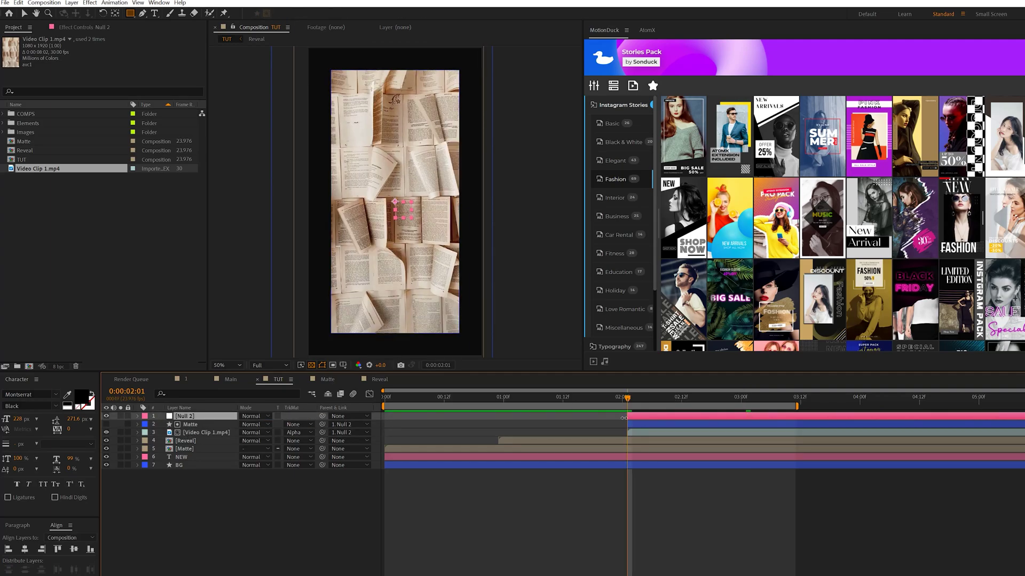
Keyframe the null's Scale from about 111% at 2:01 to 100% at 2:04, and preview the animation
key("s")
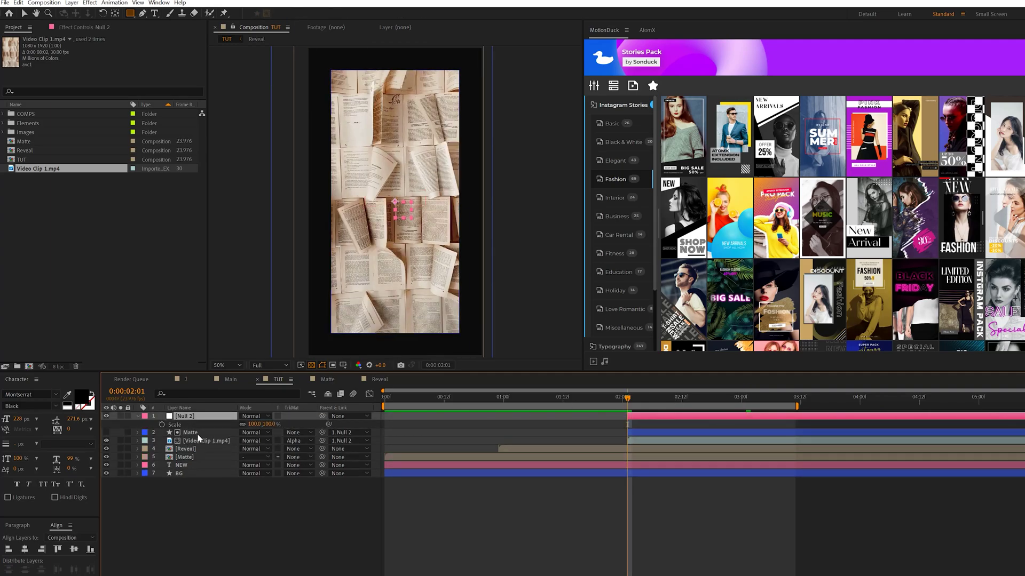
left_click(162, 424)
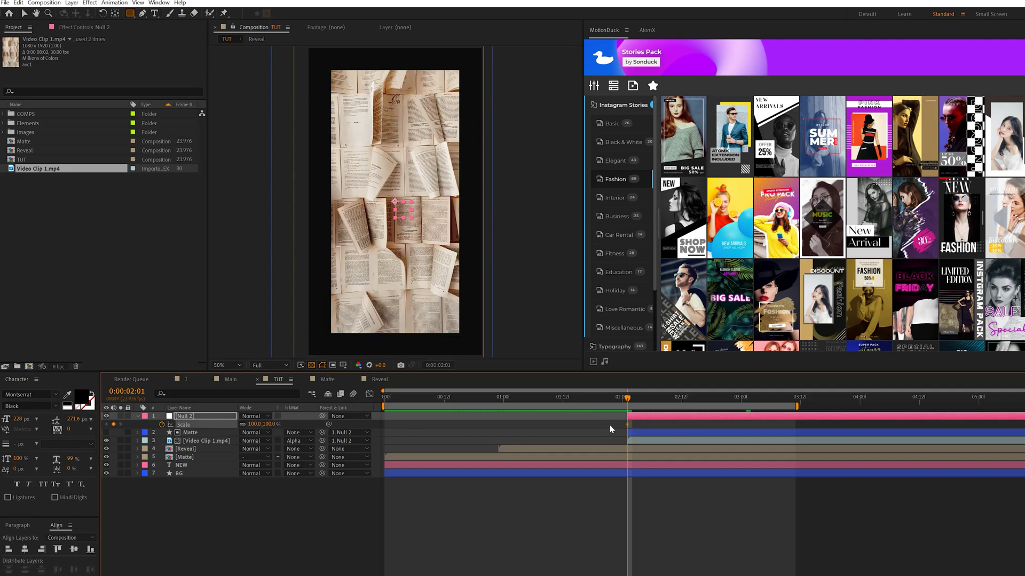
left_click_drag(252, 425, 257, 426)
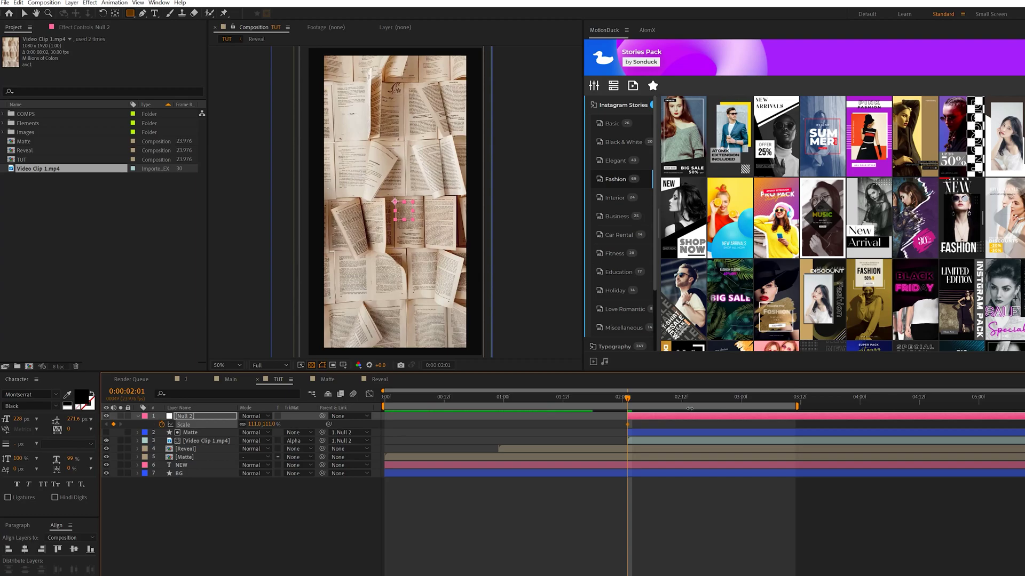
mouse_move(642, 402)
left_mouse_down()
mouse_move(658, 405)
mouse_move(642, 407)
left_mouse_up()
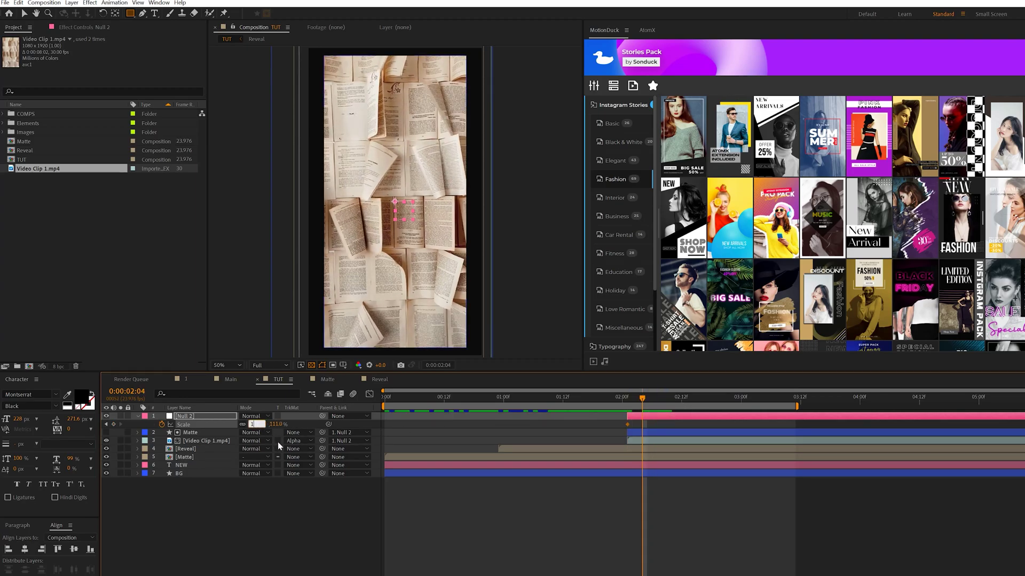
key("Return")
key("space")
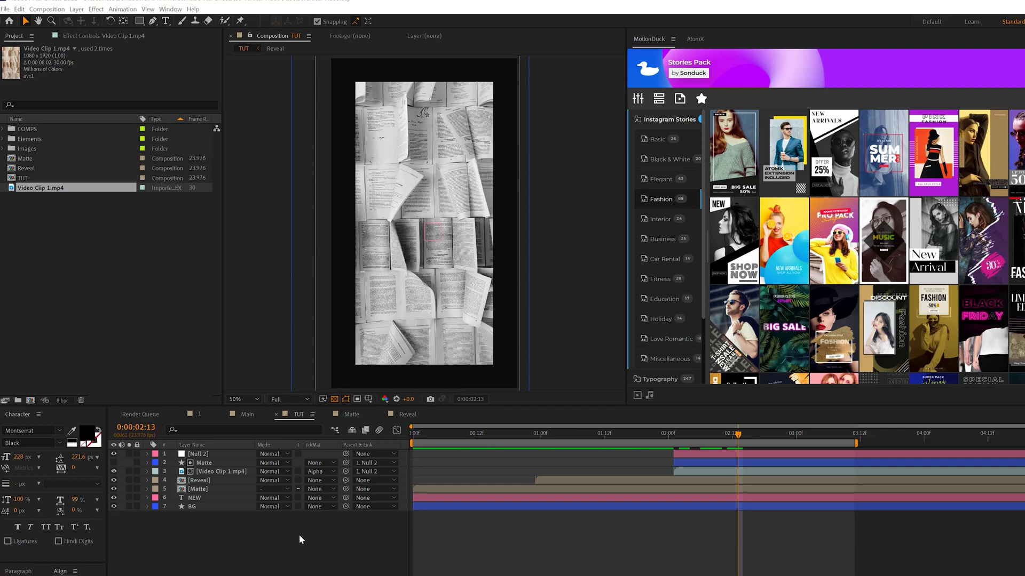
Check Video Clip 1.mp4's Tint effect and draw a white-filled rectangle without stroke across the full frame width, below the middle
left_click(139, 23)
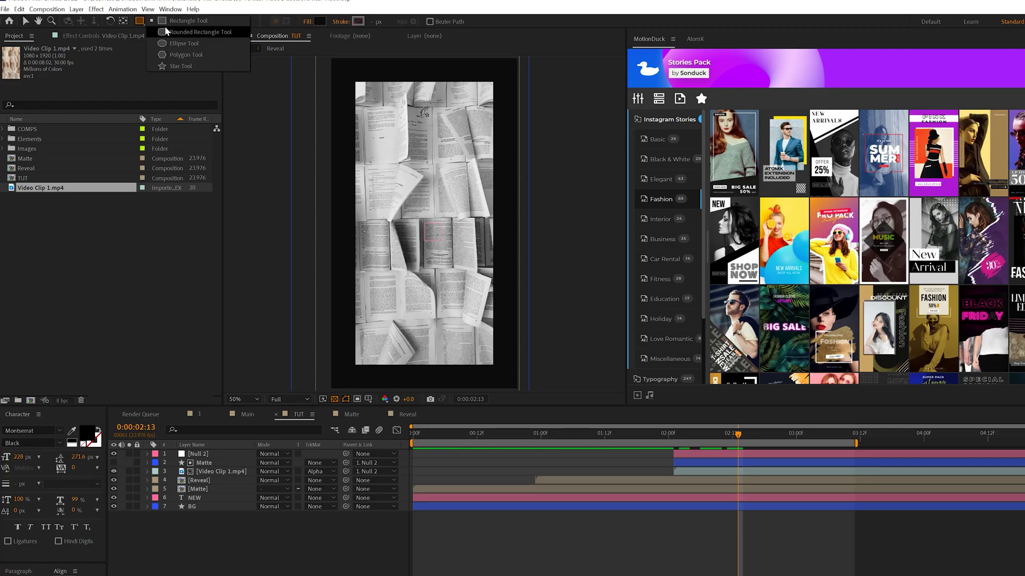
left_click_drag(171, 25, 172, 21)
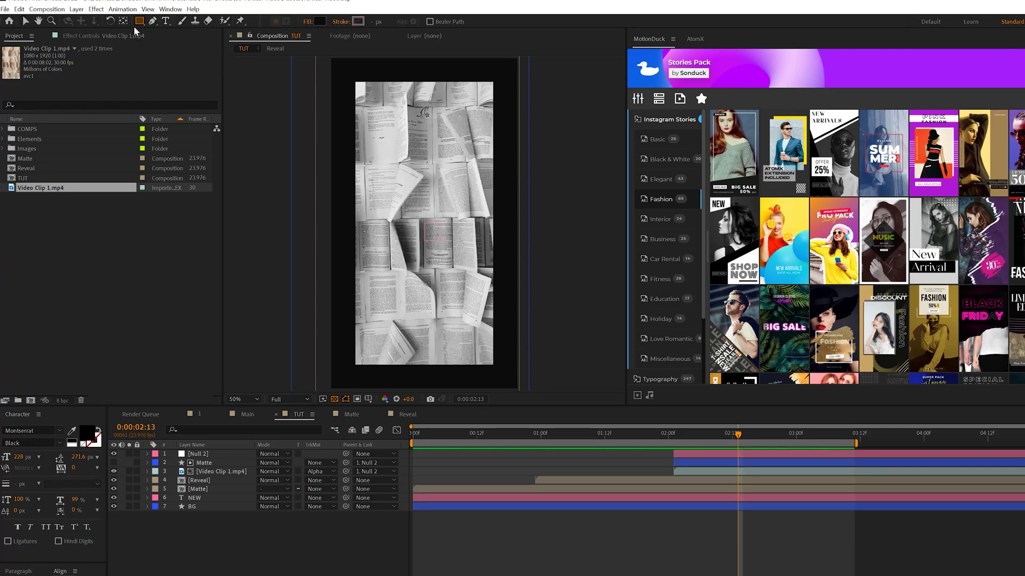
left_click(319, 21)
left_click(130, 132)
left_click(354, 134)
left_click(218, 471)
left_click(95, 38)
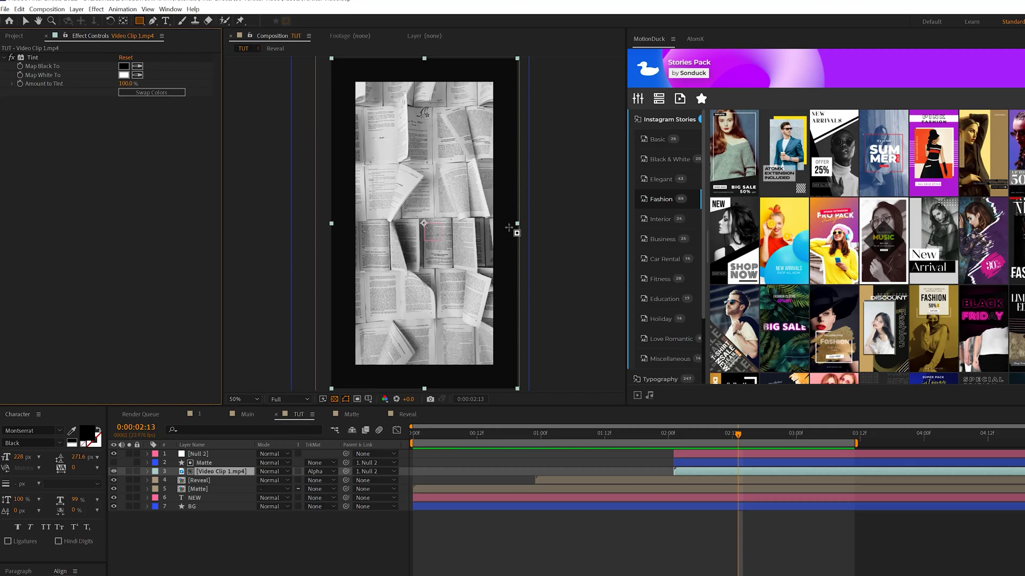
left_click(304, 547)
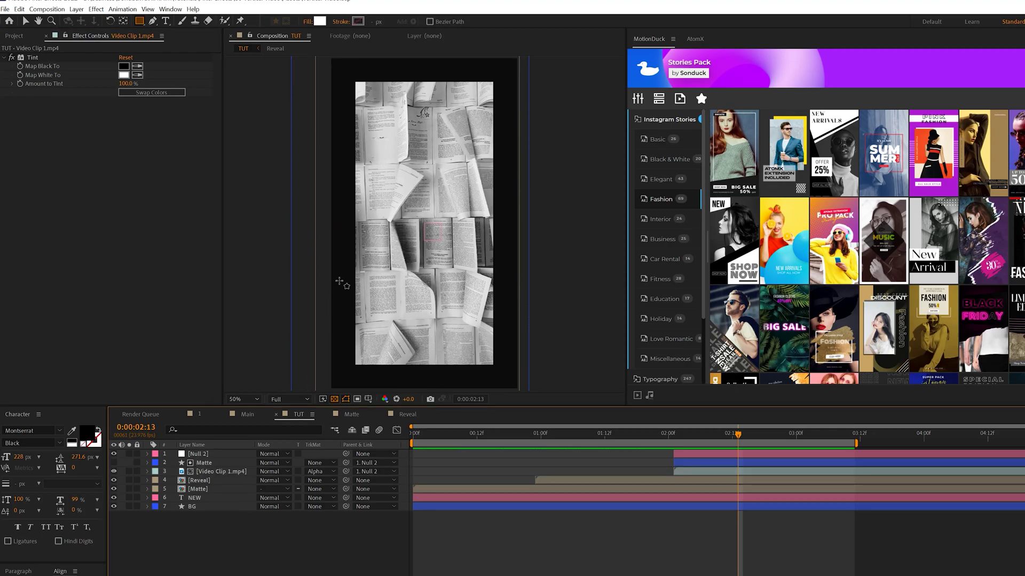
mouse_move(330, 278)
left_mouse_down()
mouse_move(536, 323)
mouse_move(529, 327)
left_mouse_up()
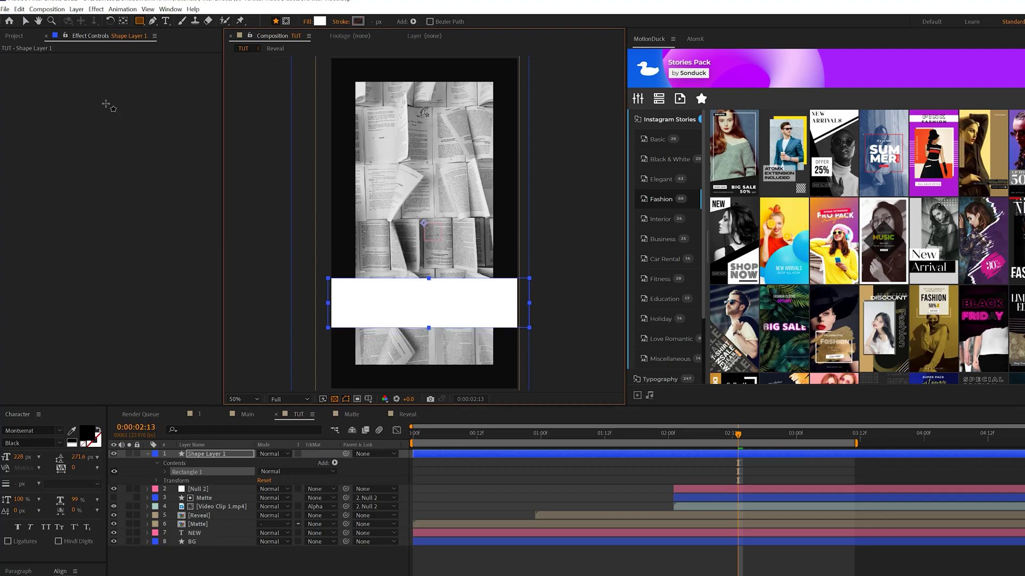
Centre the white rectangle's anchor point on the shape and parent Shape Layer 1 to Null 2
double_click(123, 21)
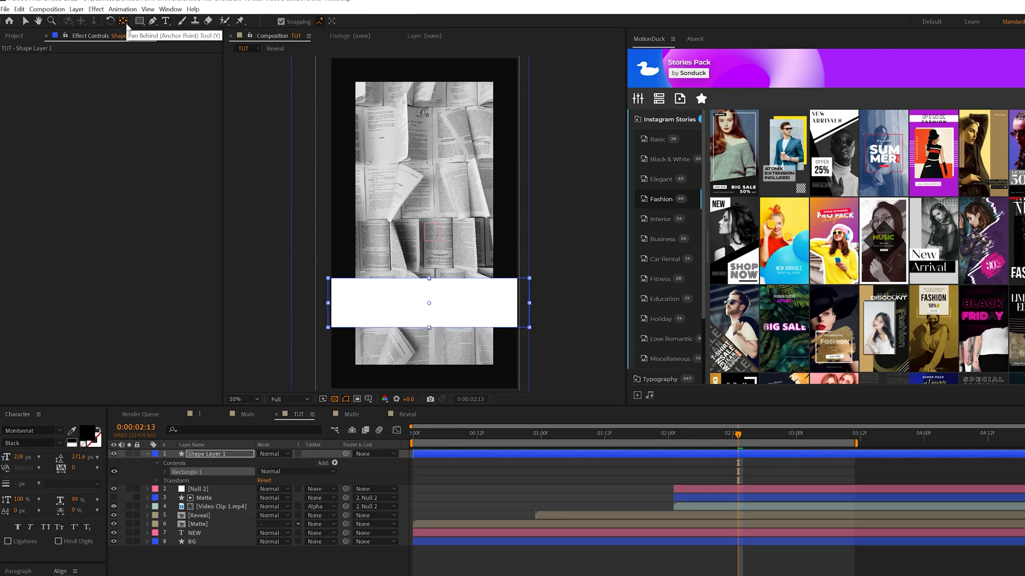
left_click(213, 454)
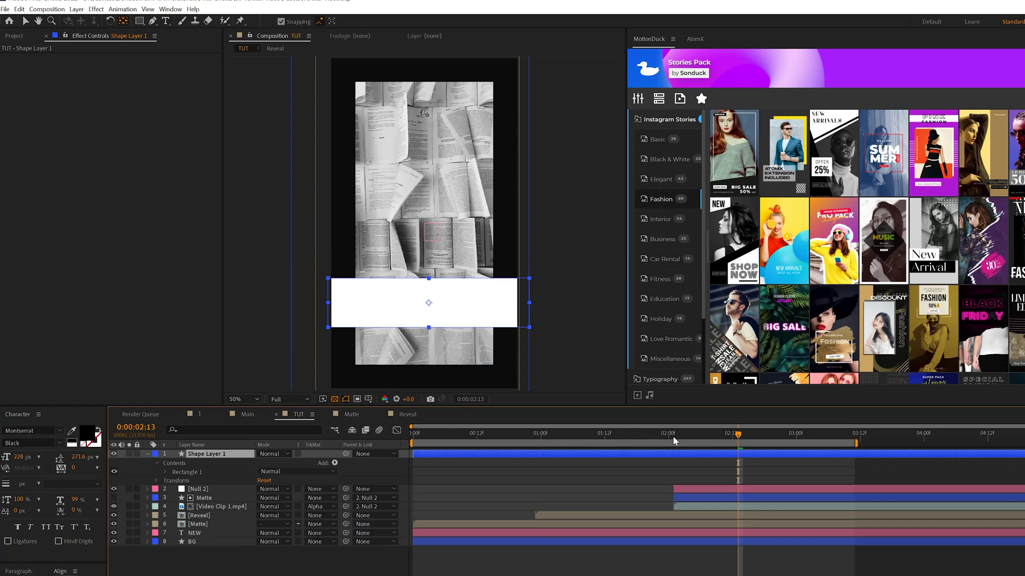
left_click(658, 434)
left_click_drag(346, 454, 214, 490)
At 2:06, widen the white rectangle to about 122% scale and make its layer start with Null 2 at 2:01
left_click_drag(663, 440, 700, 435)
left_click_drag(272, 463, 293, 463)
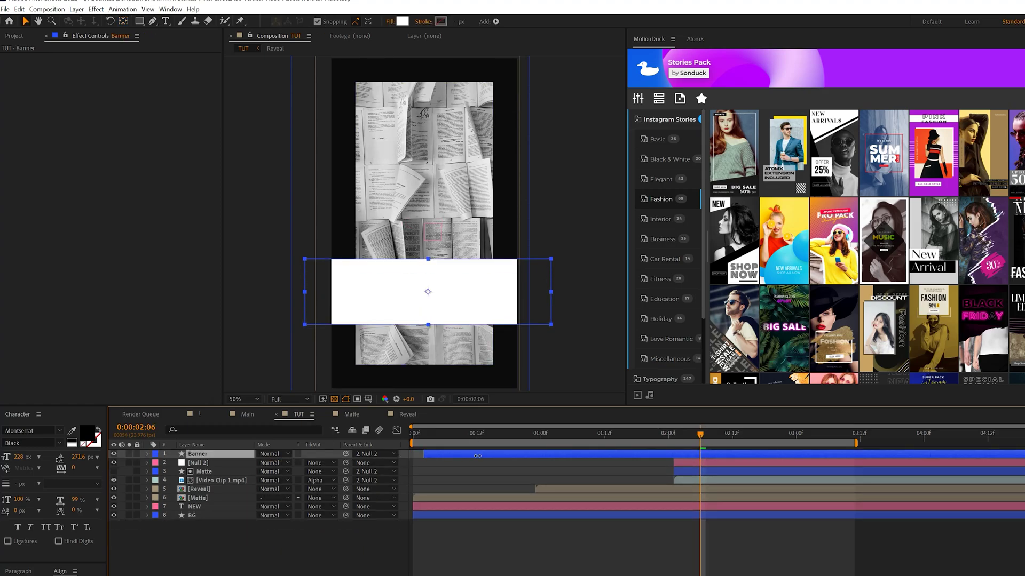
left_click_drag(414, 454, 700, 436)
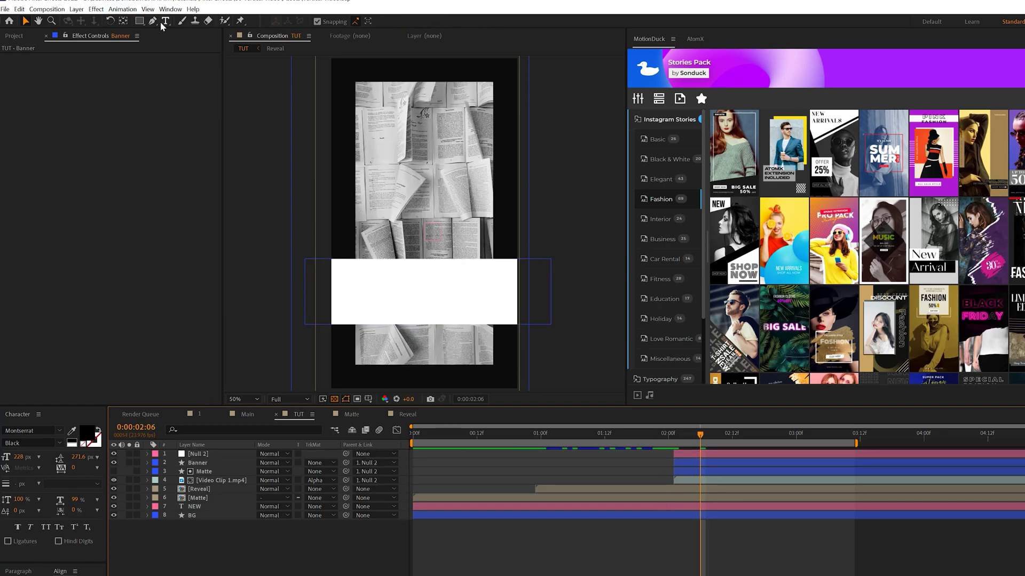
Add the text layers DOWNLOAD and SWIPE UP NOW on the white banner and parent both to Null 2
left_click(165, 22)
left_click(426, 282)
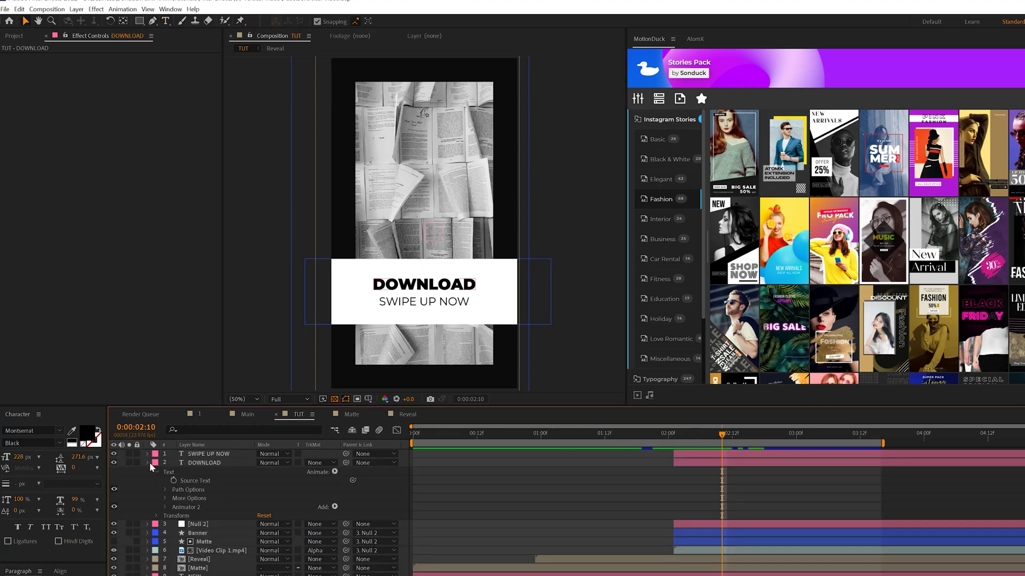
left_click(148, 463)
left_click(197, 463)
left_click(198, 455, "shift")
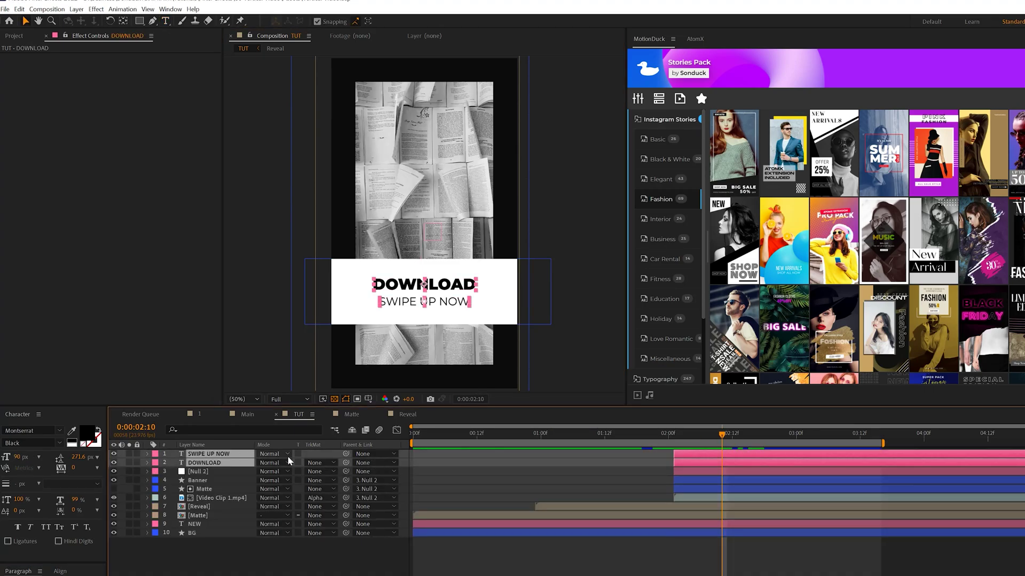
left_click_drag(302, 466, 199, 471)
left_click(647, 463)
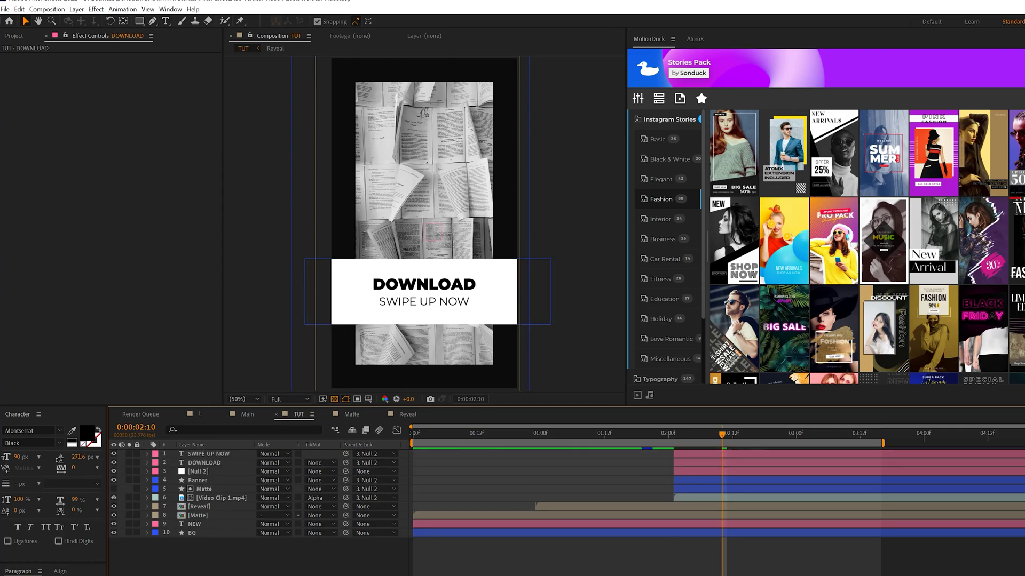
Add a Tracking animator to the DOWNLOAD text and keyframe its Tracking Type and Tracking Amount at 2:01
left_click(206, 463)
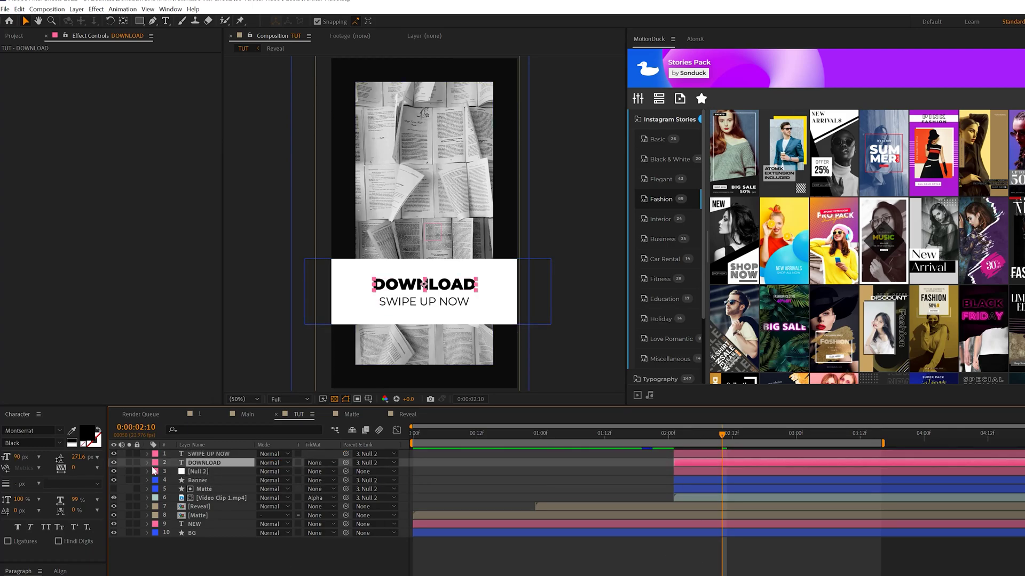
left_click(148, 463)
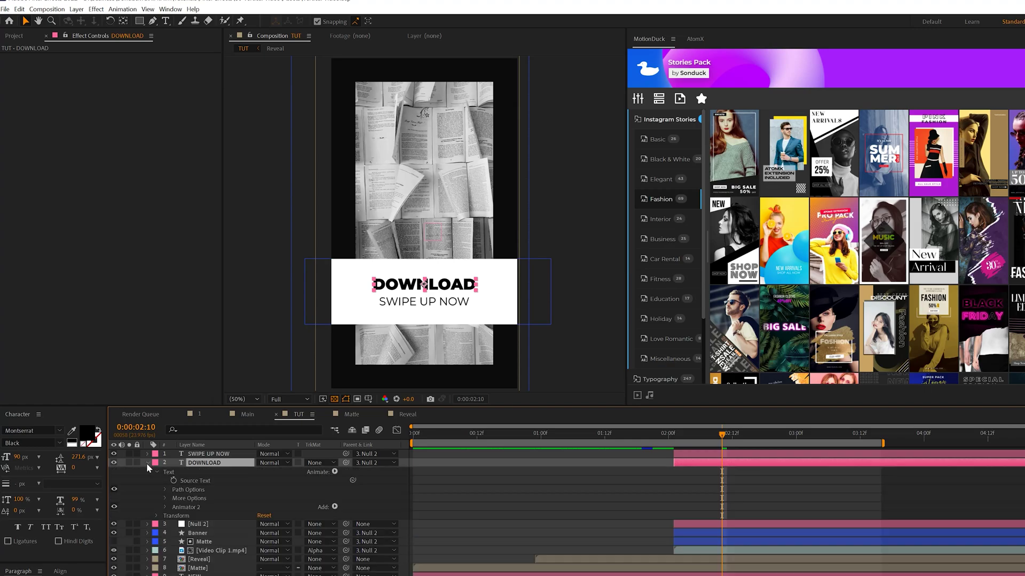
left_click(335, 471)
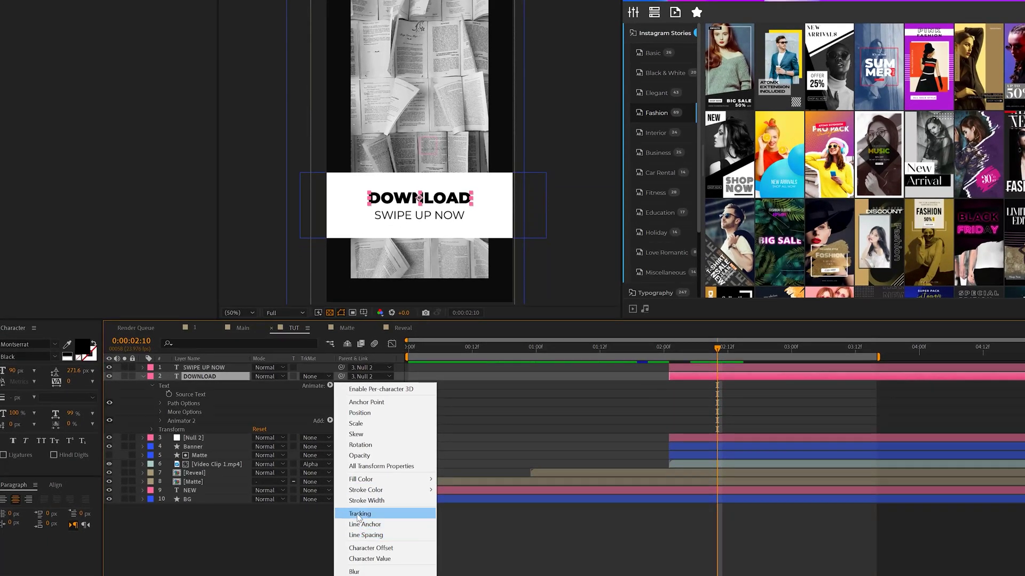
left_click(366, 512)
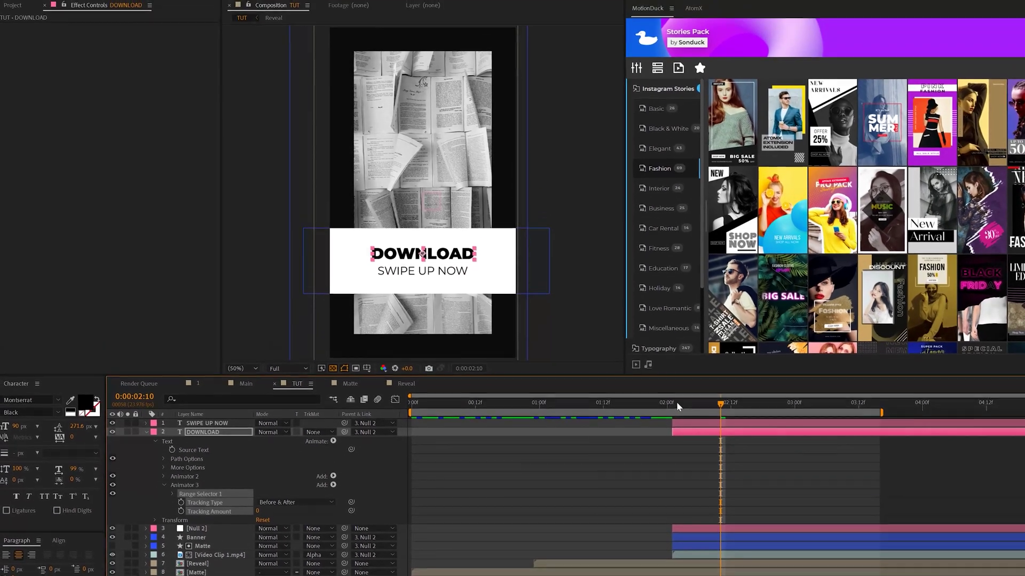
left_click(668, 350)
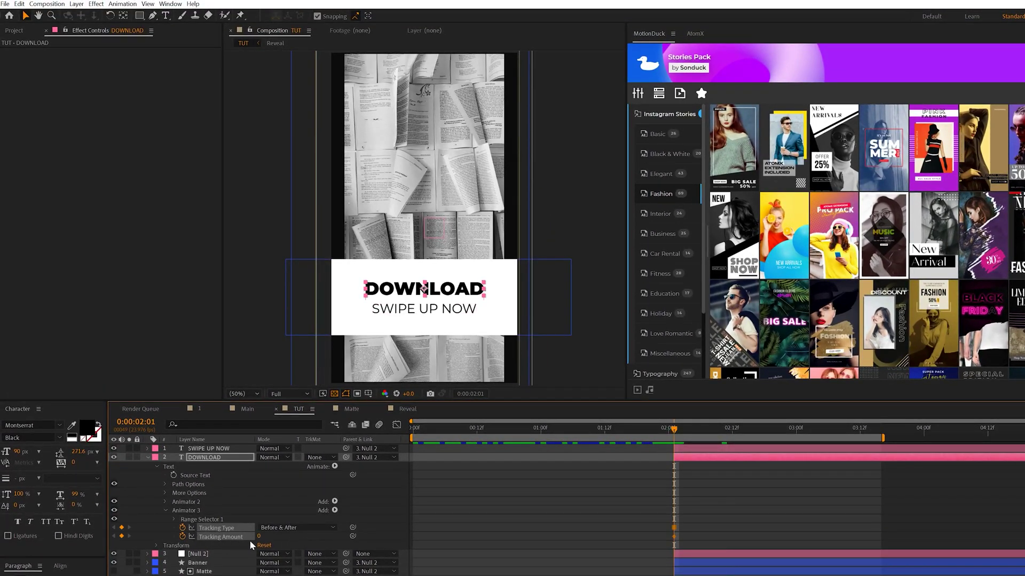
Move DOWNLOAD's tracking keyframes later so they line up with Null 2's second Scale keyframe at 2:04
left_click_drag(674, 530, 727, 530)
left_click(194, 555)
key("u")
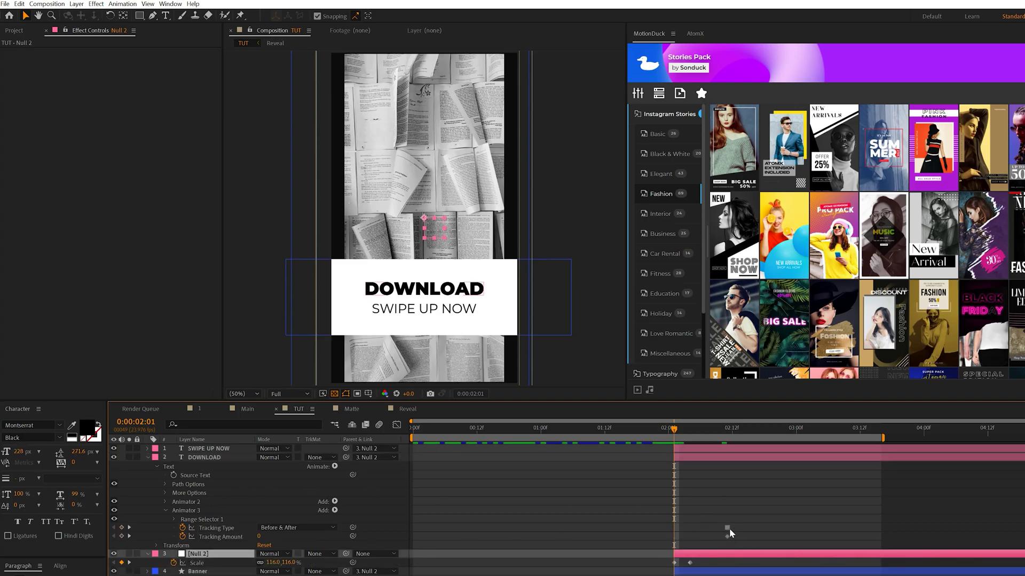
left_click_drag(720, 530, 690, 530)
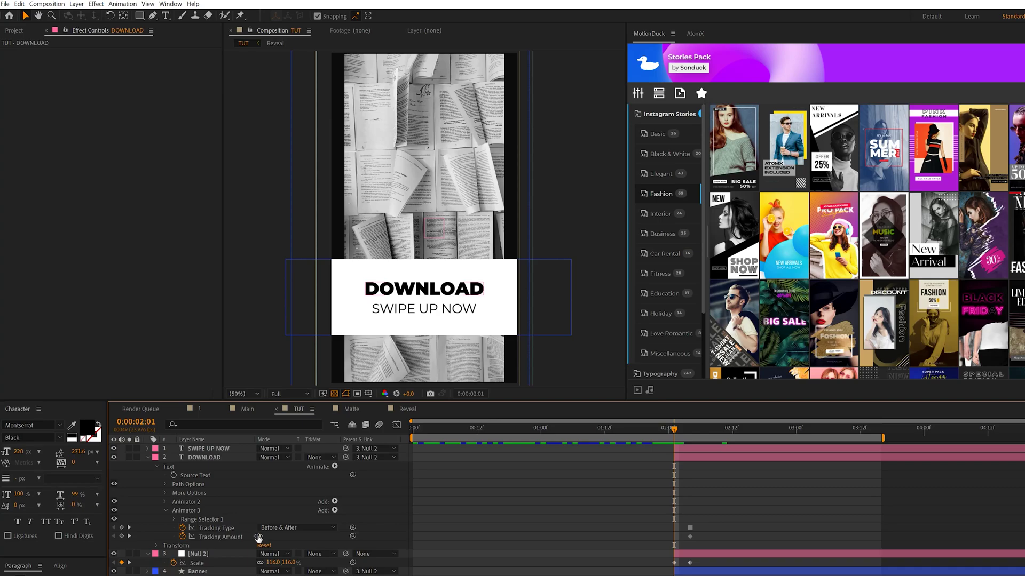
Set DOWNLOAD's Tracking Amount to -32 at 2:01 so the letters start squeezed together
left_click_drag(258, 537, 247, 537)
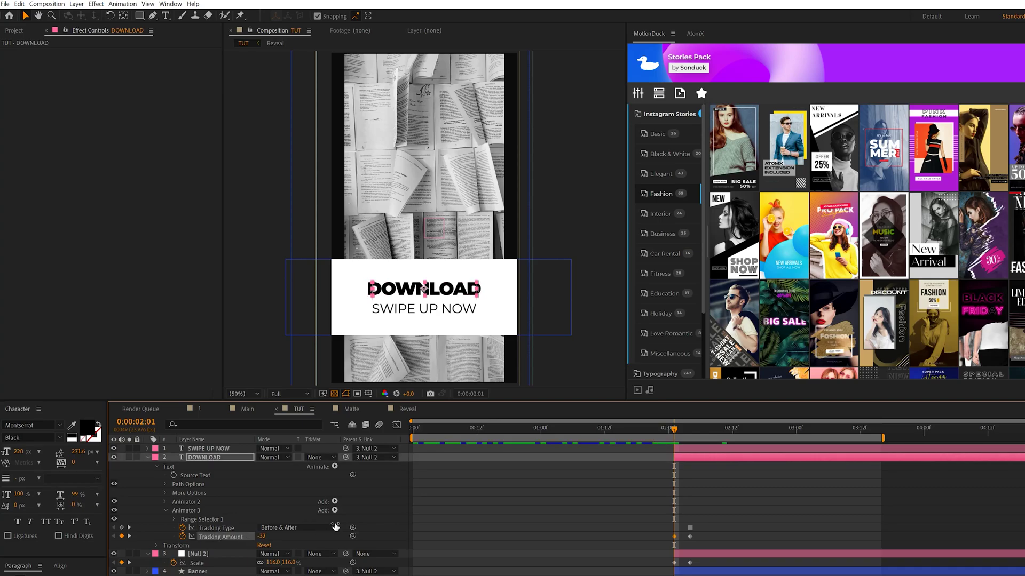
left_click(608, 543)
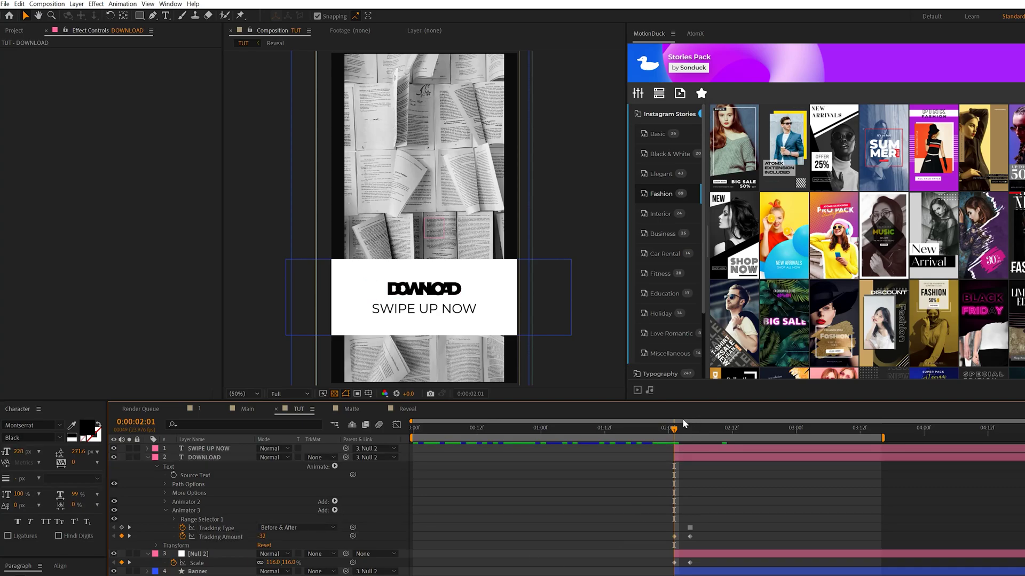
mouse_move(677, 433)
left_mouse_down()
mouse_move(761, 433)
mouse_move(676, 436)
left_mouse_up()
Add an Opacity animator to the SWIPE UP NOW text and set its Opacity to 0%
left_click(169, 449)
left_click(148, 450)
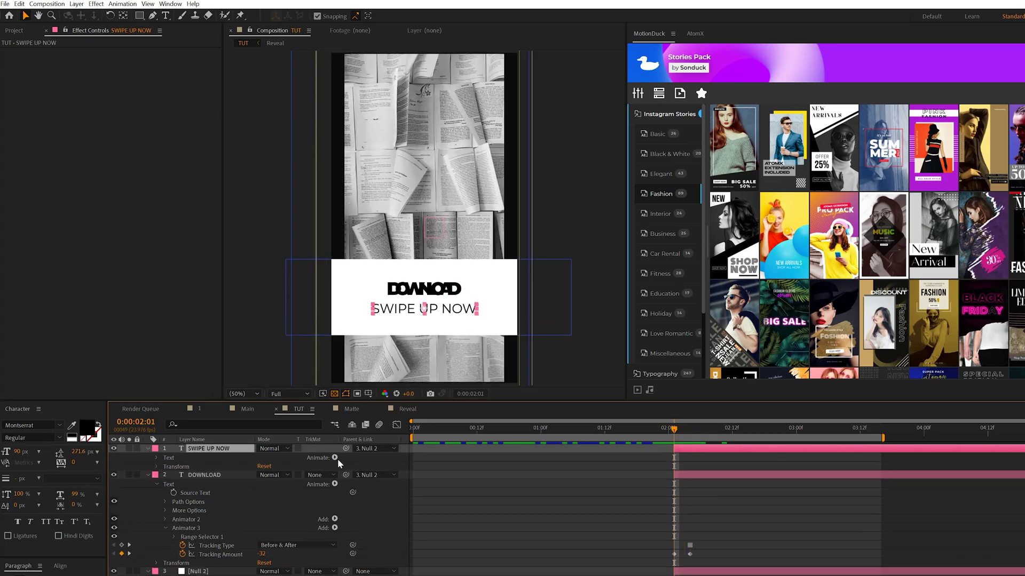
left_click(335, 458)
left_click(368, 528)
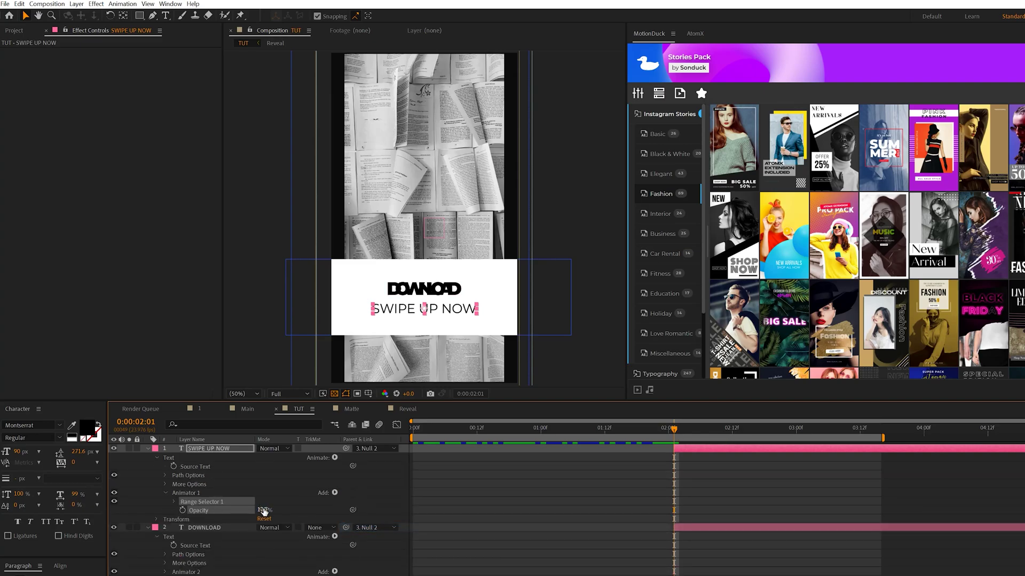
left_click_drag(264, 511, 139, 510)
Keyframe the SWIPE UP NOW range selector's Start from 0% at 2:01 to 100% at 2:10
left_click(175, 503)
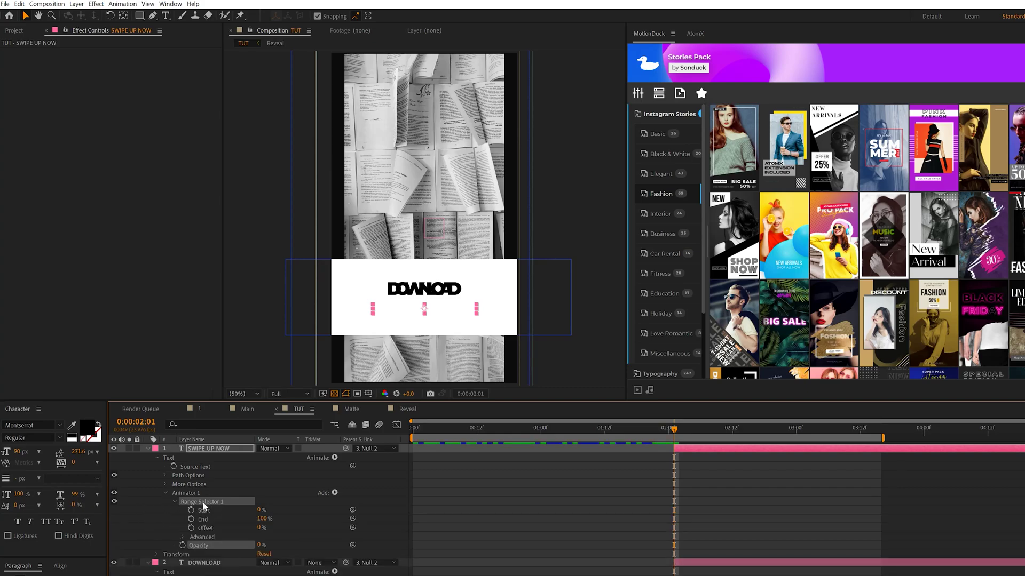
left_click(191, 511)
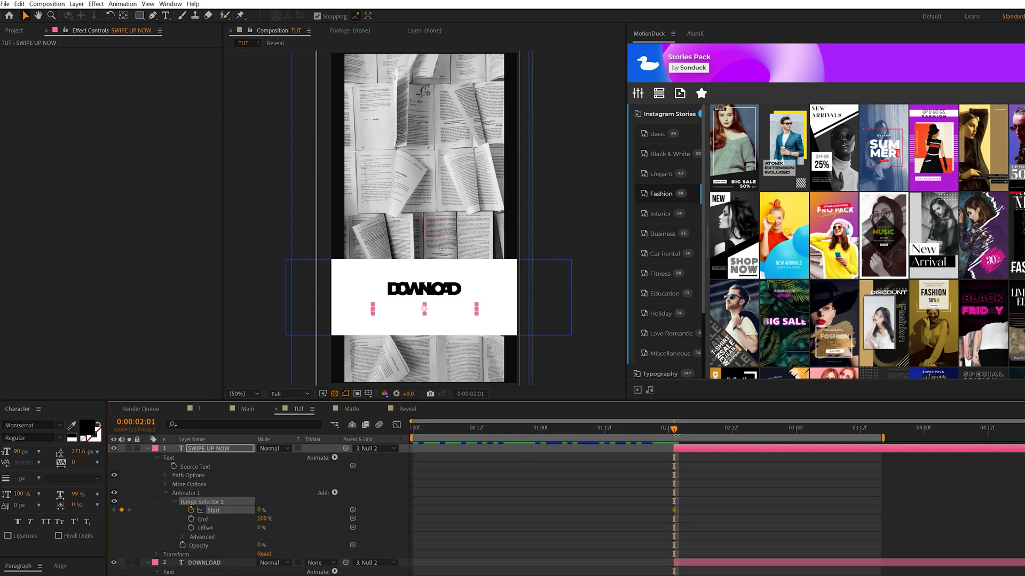
left_click_drag(676, 435, 723, 438)
left_click_drag(260, 513, 316, 513)
left_click(360, 495)
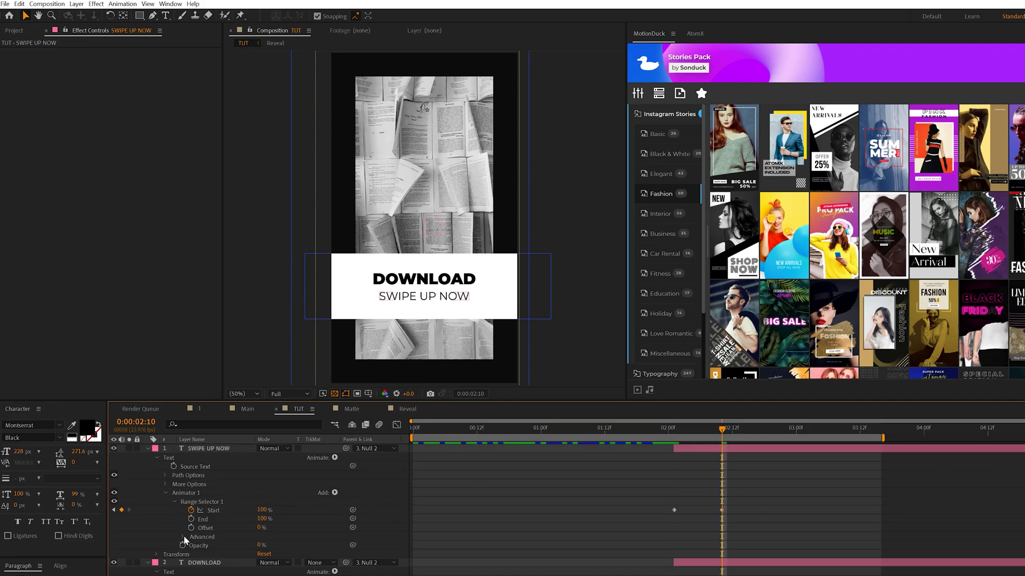
Turn on Randomize Order in the advanced options of SWIPE UP NOW's Range Selector 1
left_click(183, 537)
key("grave")
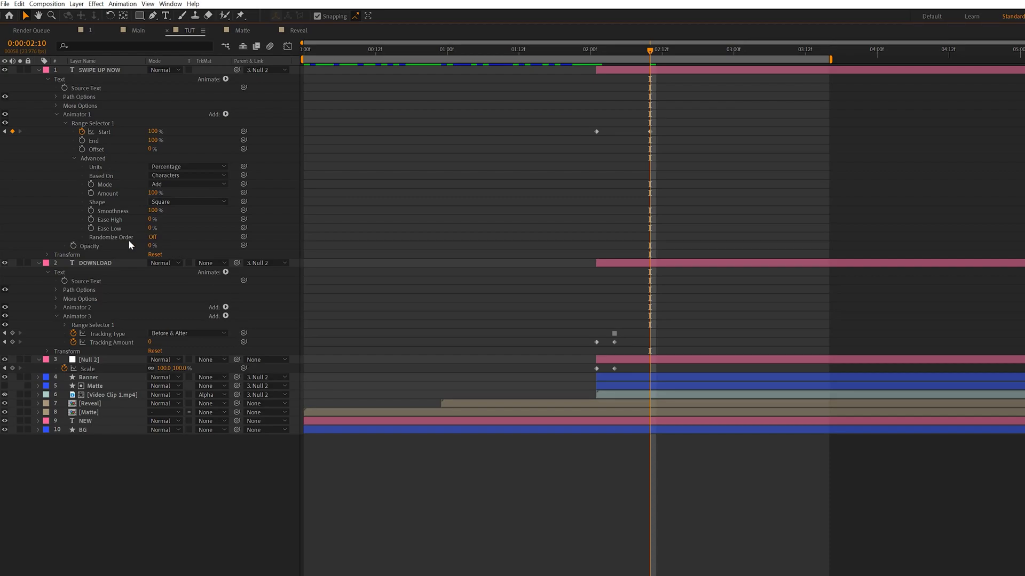
left_click(153, 237)
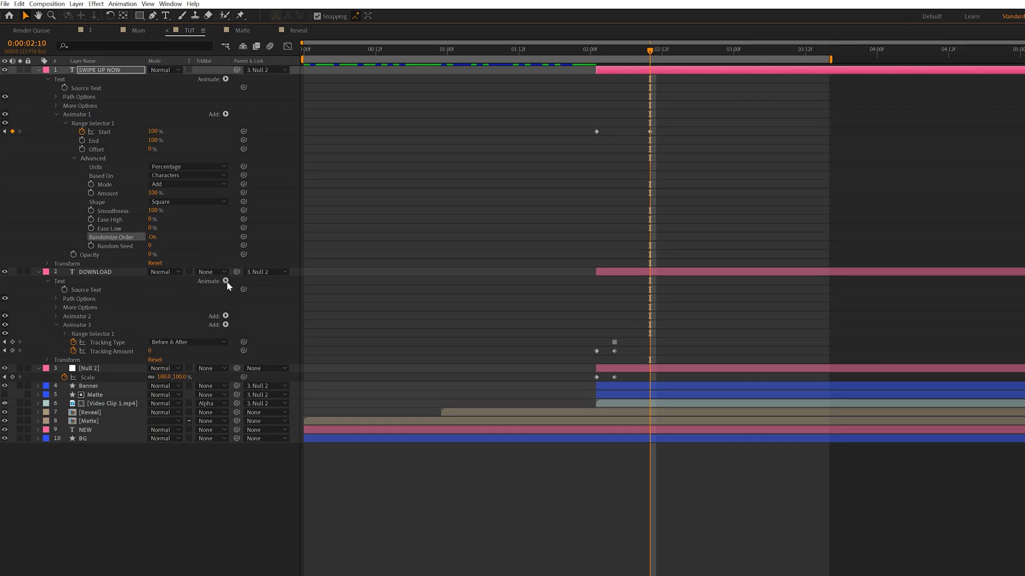
Keyframe the Banner's horizontal Scale to grow from 0% at 2:01, and move its ending keyframe earlier for a faster expansion
key("grave")
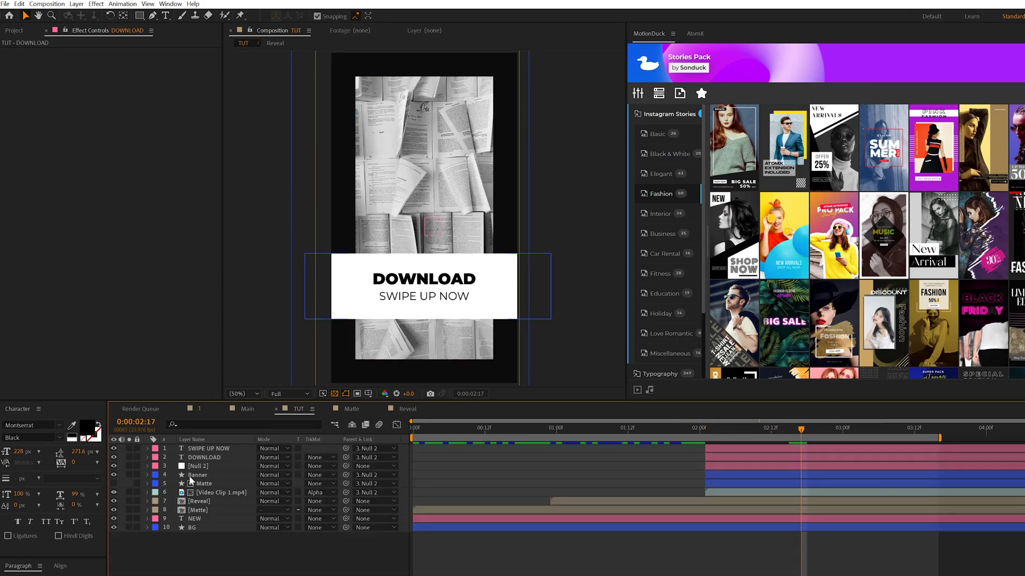
left_click(195, 475)
key("i")
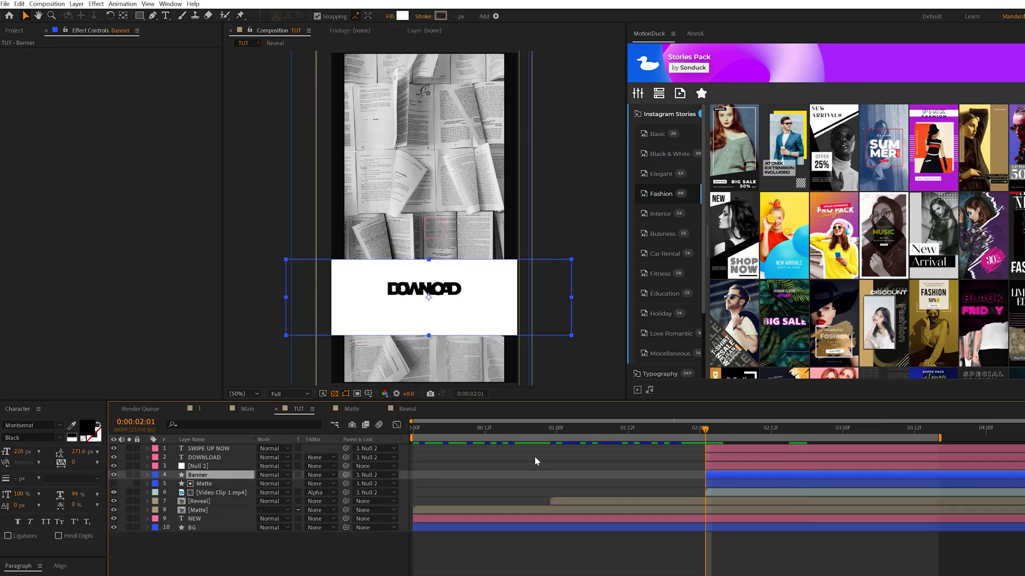
key("s")
left_click(174, 484)
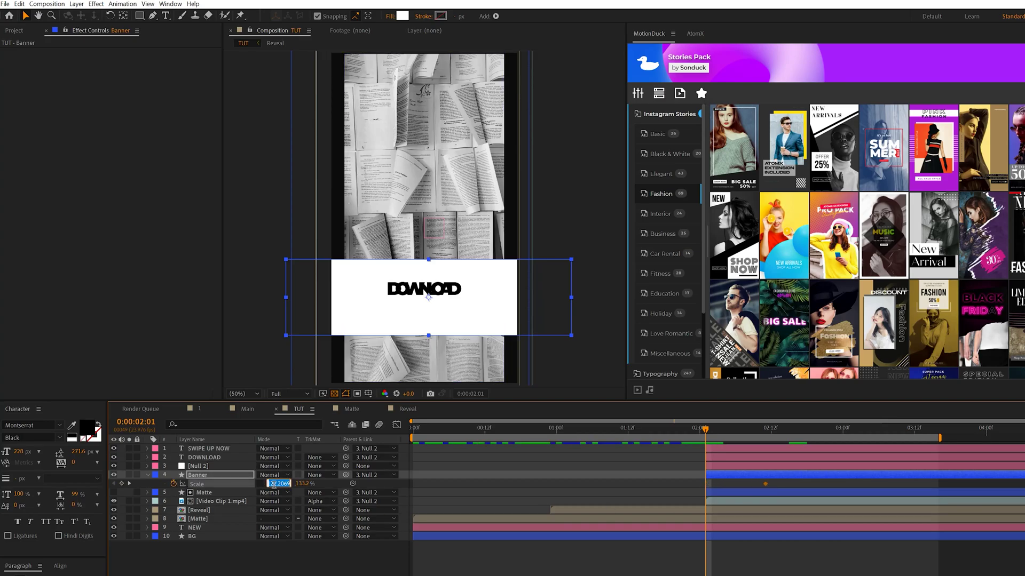
type("0")
key("Return")
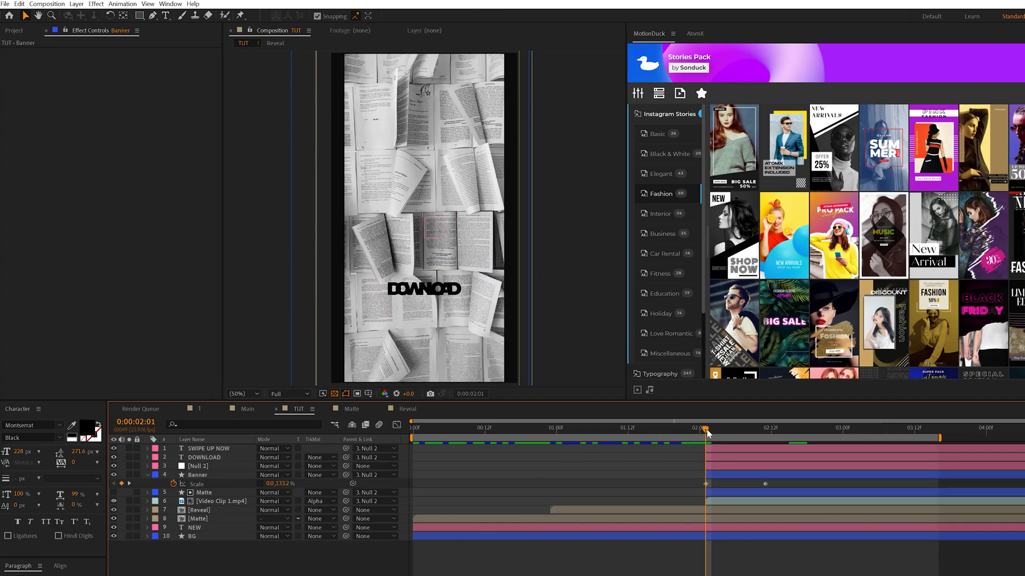
left_click_drag(708, 431, 773, 432)
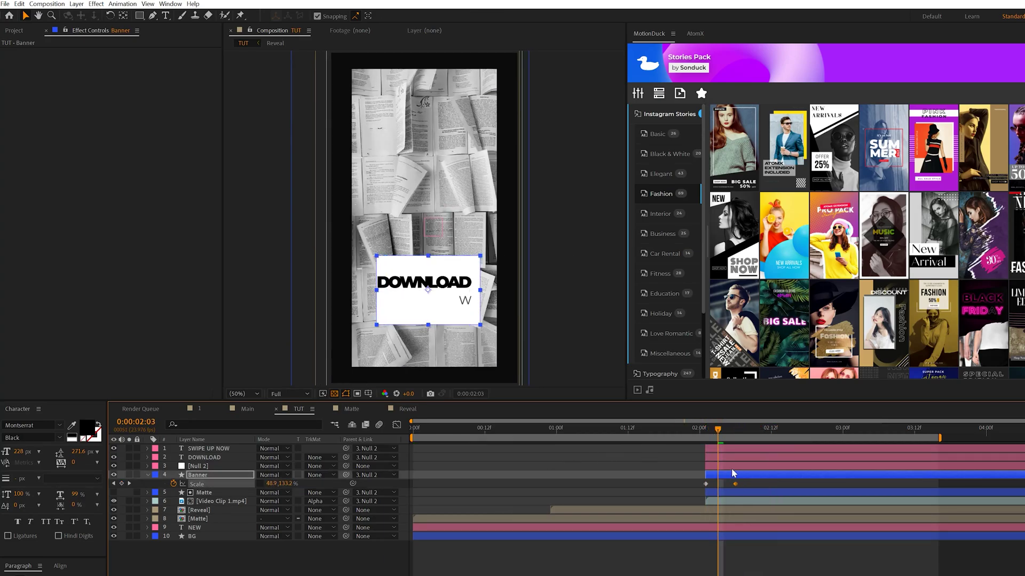
Stagger the text layers by shifting SWIPE UP NOW to start well after the Banner and DOWNLOAD to start slightly after it
left_click_drag(736, 447, 779, 449)
left_click_drag(716, 457, 721, 457)
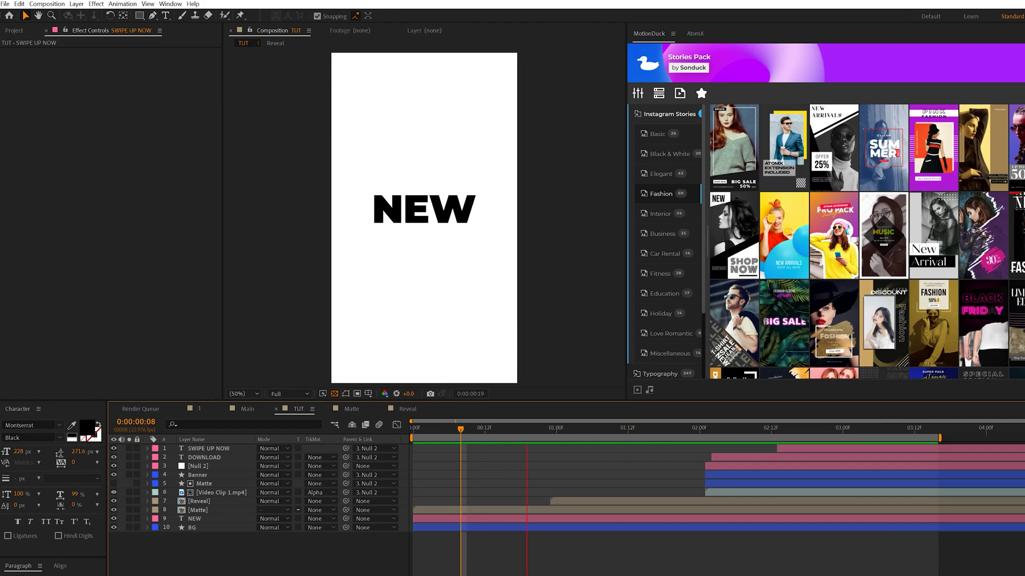
Review the full story animation from the start, checking the timing of the banner and text reveals
left_click(842, 434)
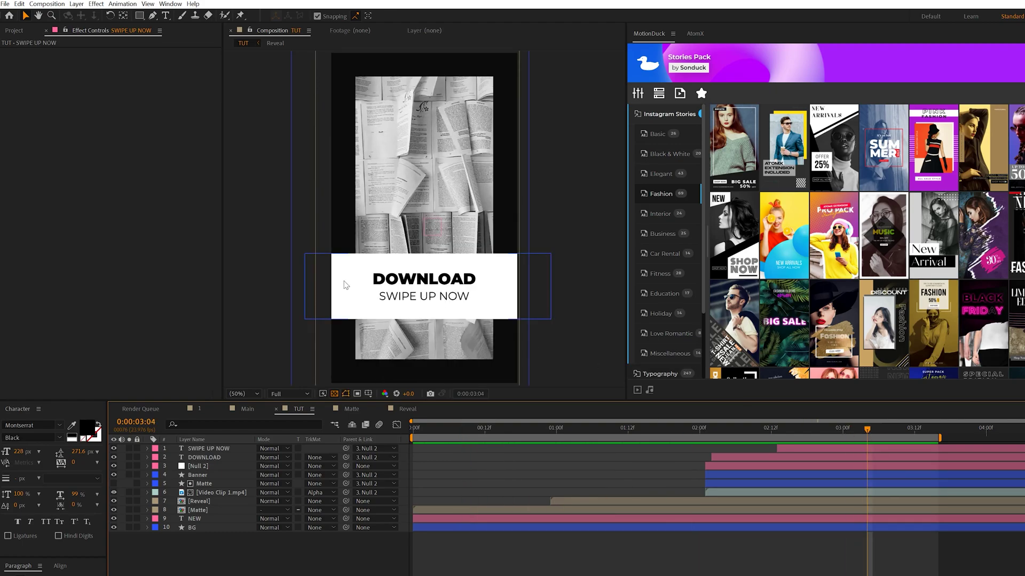
left_click_drag(869, 430, 413, 462)
left_click_drag(512, 468, 843, 443)
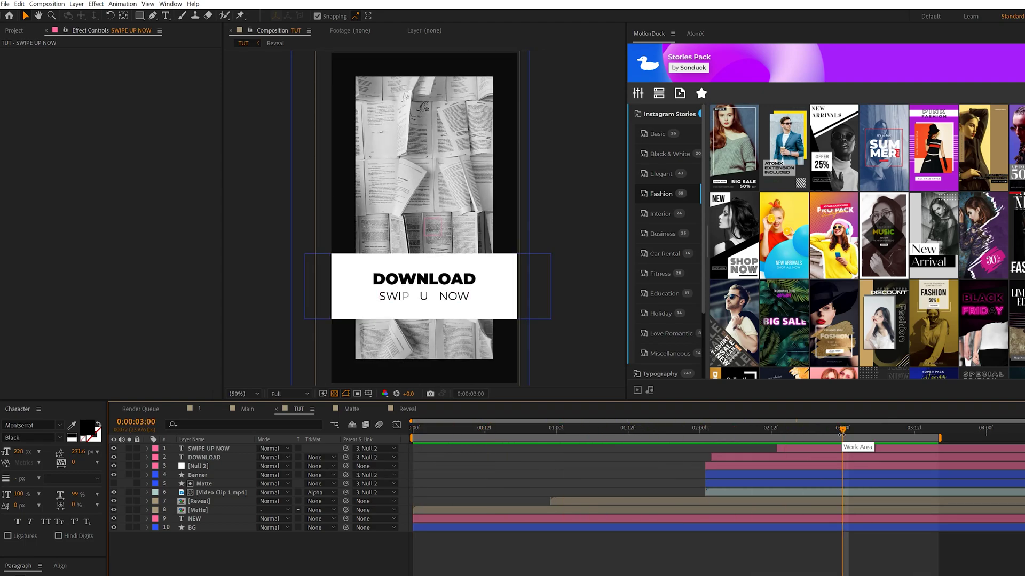
key("Home")
key("space")
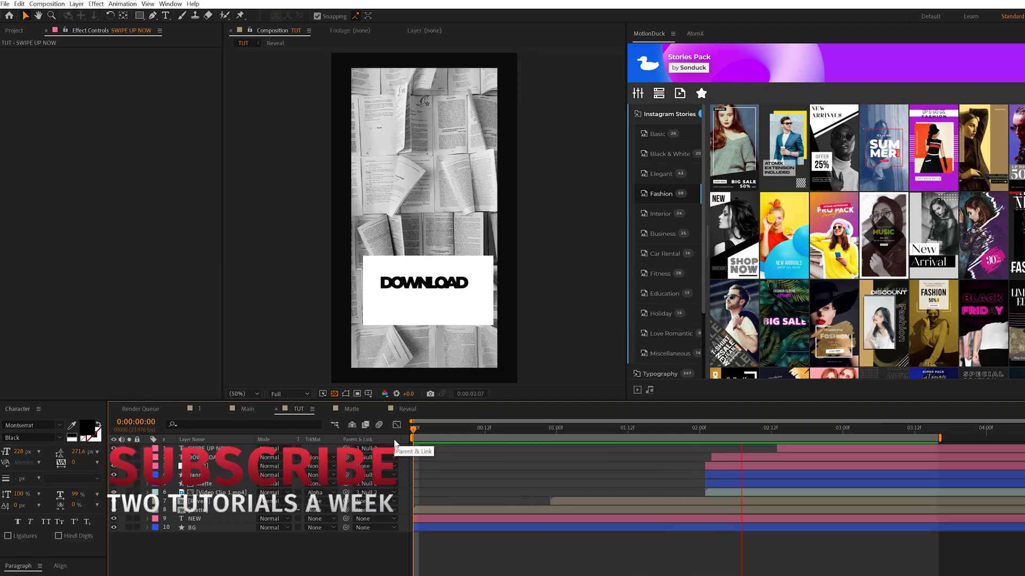